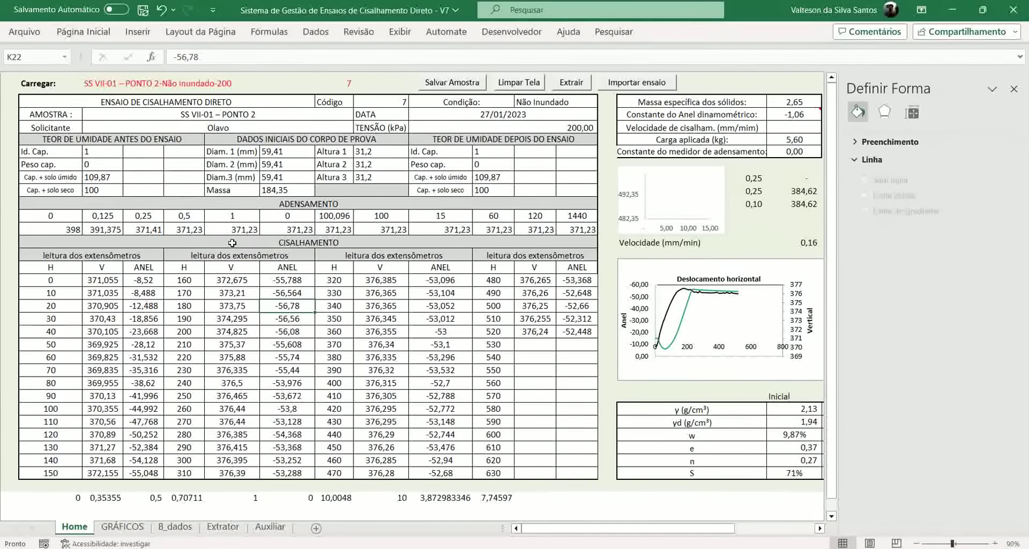
On the GRÁFICOS sheet, set the displacement selector above the NORMAL and CISALHANTE table to 2.
{"action": "key", "text": "ctrl+Page_Down"}
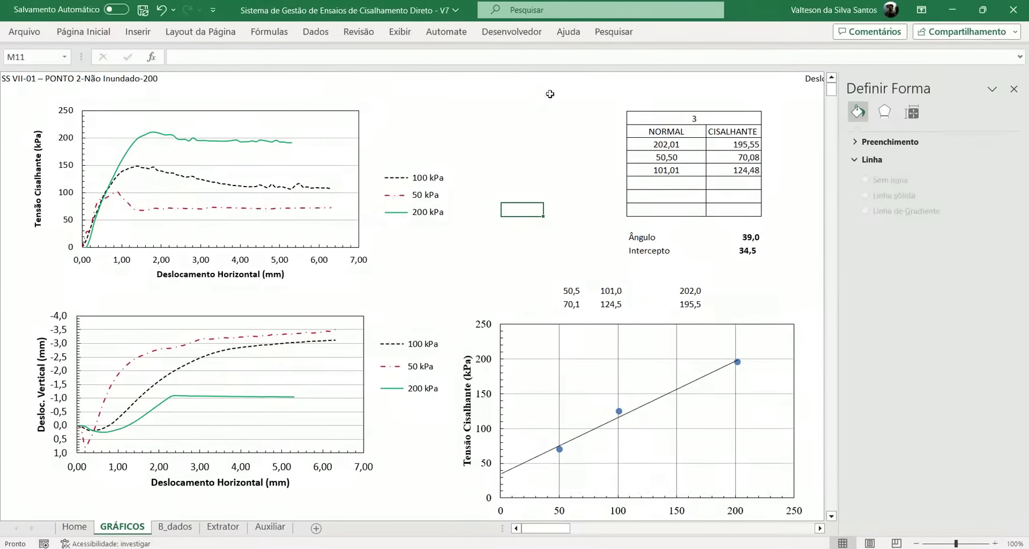
{"action": "left_click", "coordinate": [694, 118]}
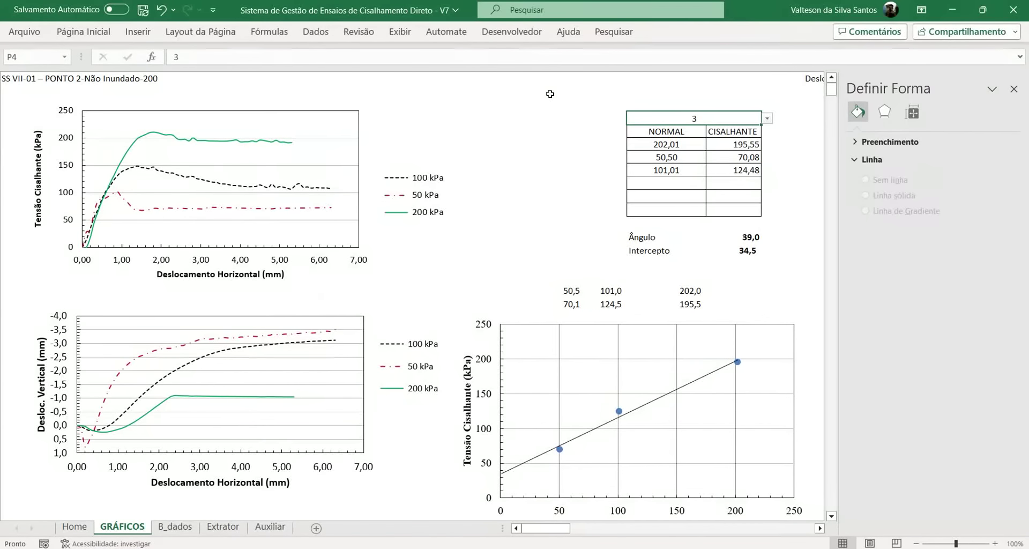
{"action": "type", "text": "2"}
{"action": "key", "text": "Return"}
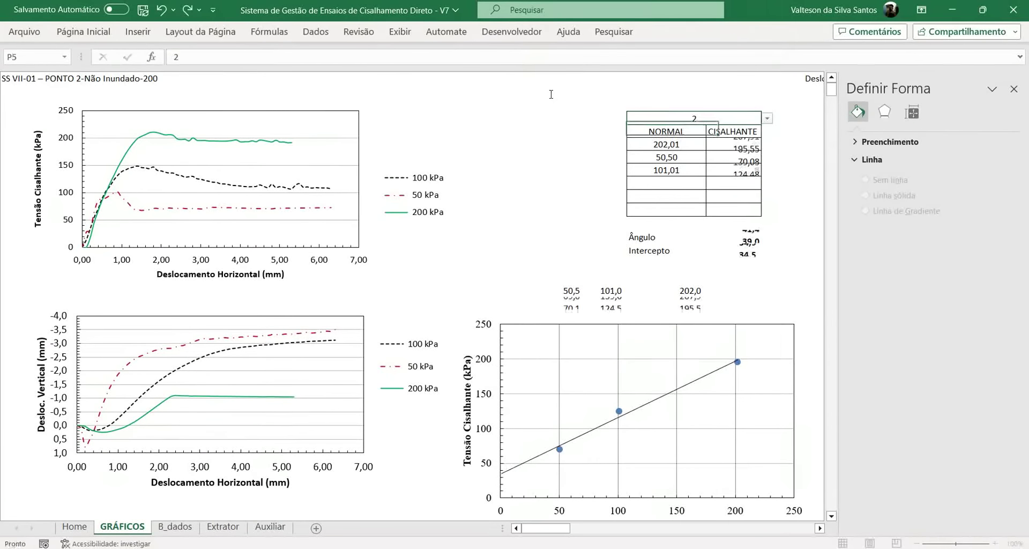
{"action": "key", "text": "Up"}
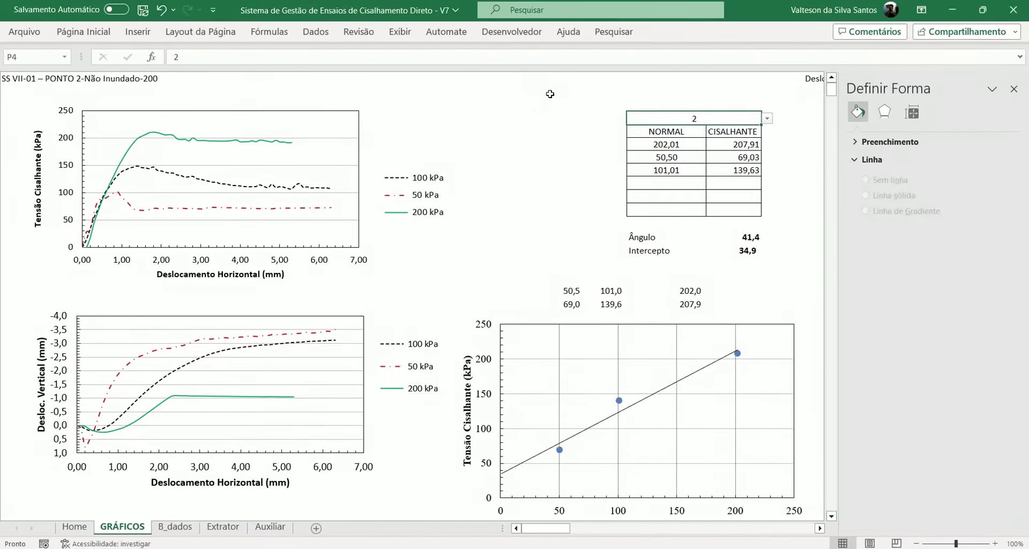
Set the selector above the NORMAL and CISALHANTE table to PICO, and close the shape formatting pane.
{"action": "type", "text": "pico"}
{"action": "key", "text": "Return"}
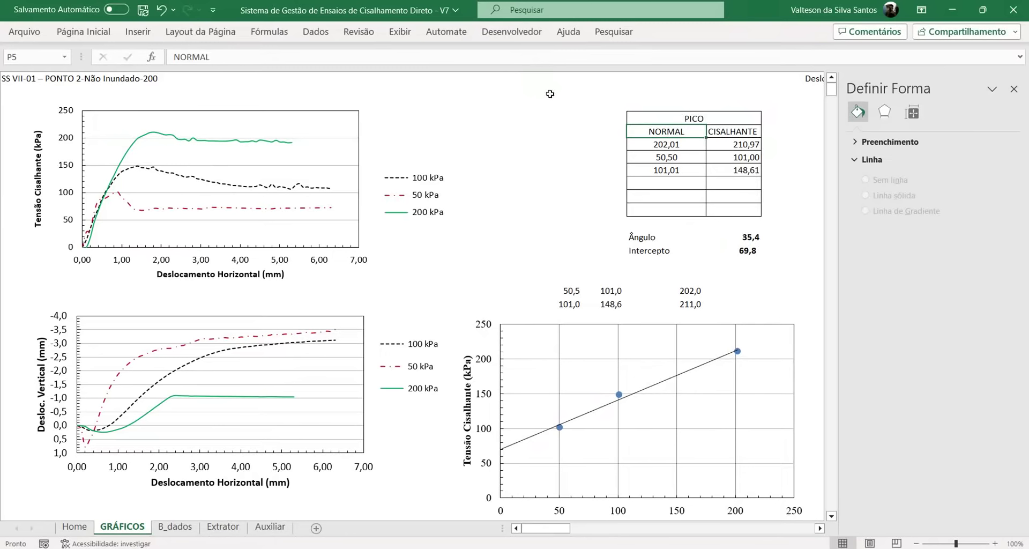
{"action": "left_click", "coordinate": [1013, 89]}
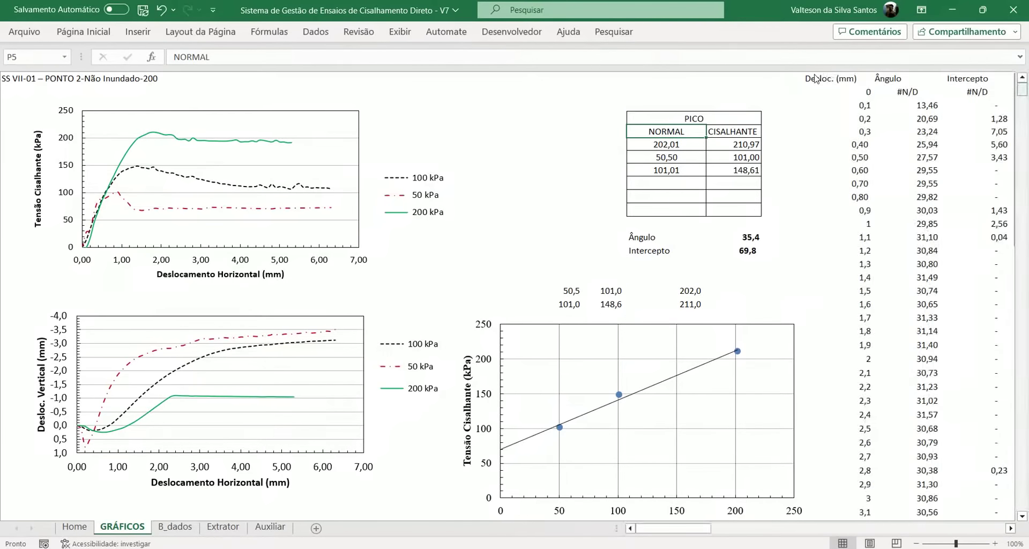
Examine the Ângulo and Intercepto values and their chart against displacement on the GRÁFICOS sheet, along with the NORMAL and CISALHANTE table.
{"action": "key", "text": "Down"}
{"action": "key", "text": "Right"}
{"action": "key", "text": "Right"}
{"action": "key", "text": "Right"}
{"action": "key", "text": "Right"}
{"action": "key", "text": "Right"}
{"action": "key", "text": "Right"}
{"action": "key", "text": "Right"}
{"action": "key", "text": "Right"}
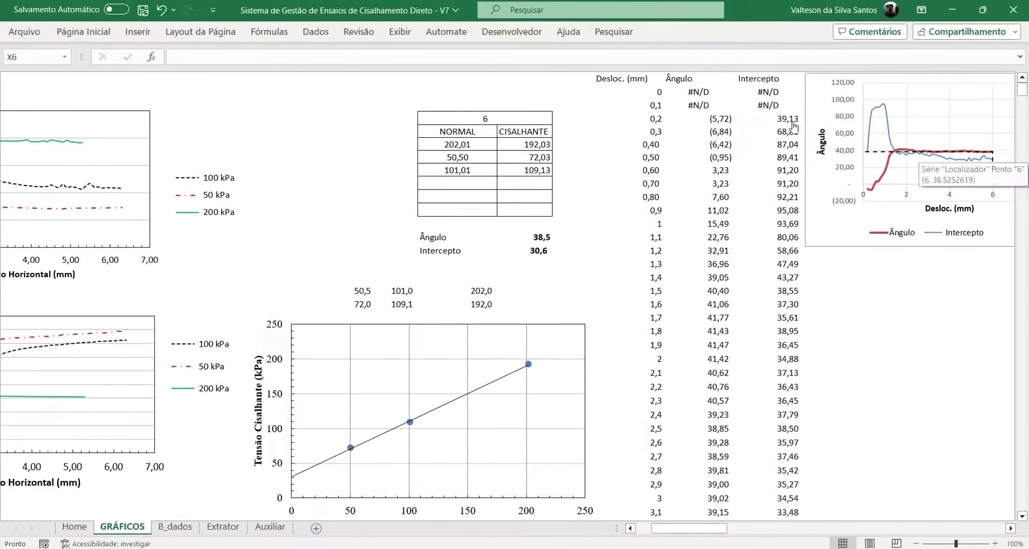
{"action": "left_click", "coordinate": [409, 96]}
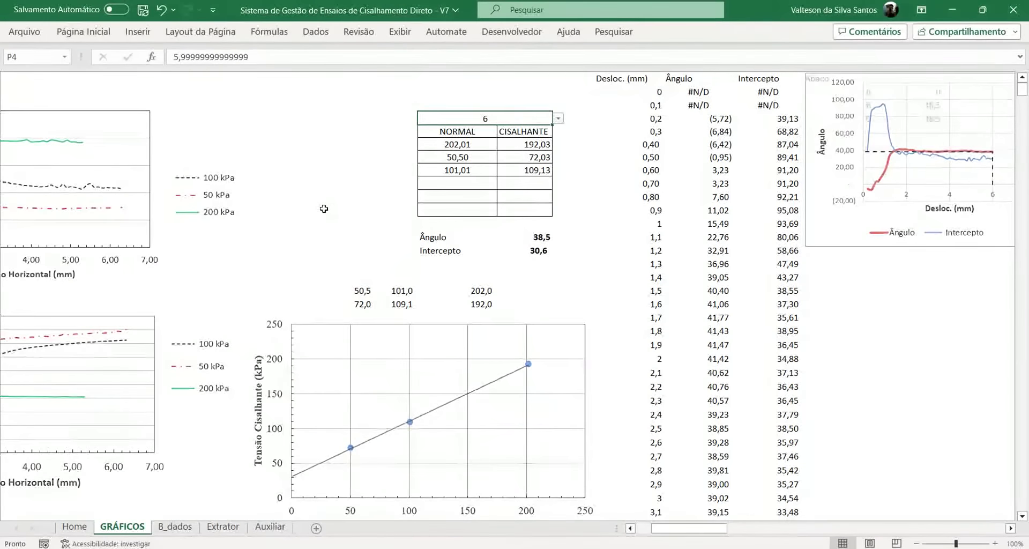
Compare the sample data and AMOSTRA name on the Home sheet with the stress and displacement charts on the GRÁFICOS sheet.
{"action": "key", "text": "ctrl+Page_Up"}
{"action": "left_click", "coordinate": [424, 174]}
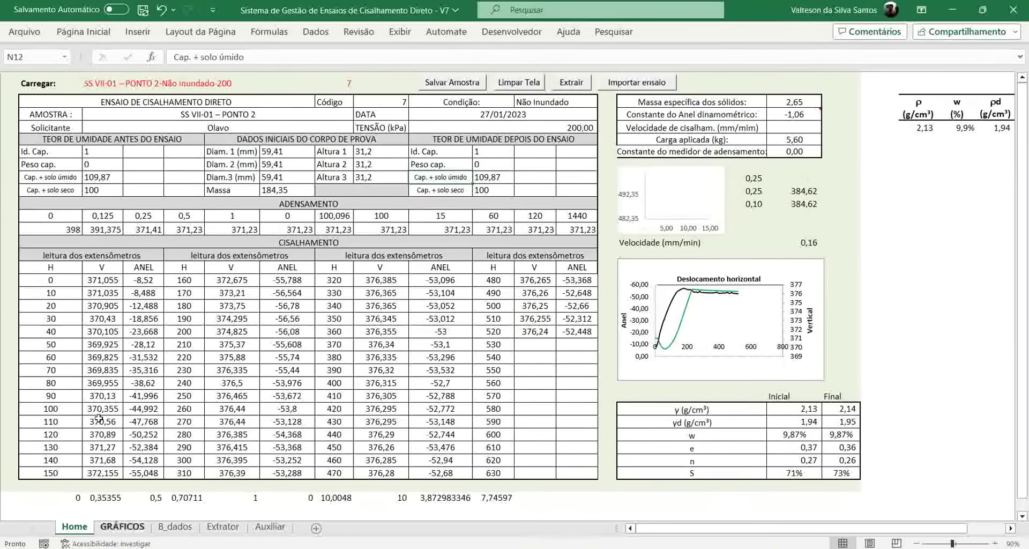
{"action": "left_click", "coordinate": [122, 525]}
{"action": "left_click", "coordinate": [189, 301]}
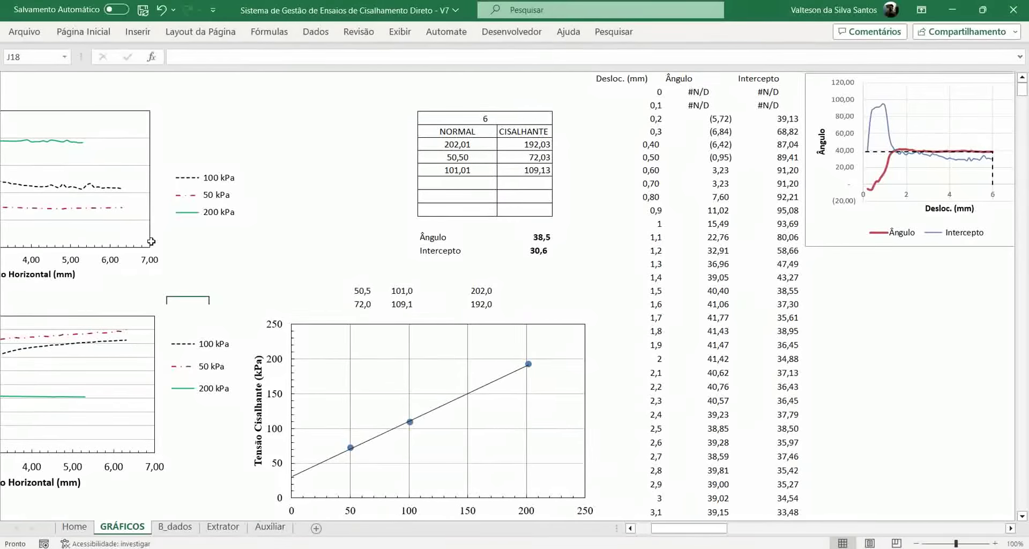
{"action": "key", "text": "Home"}
{"action": "key", "text": "ctrl+Page_Up"}
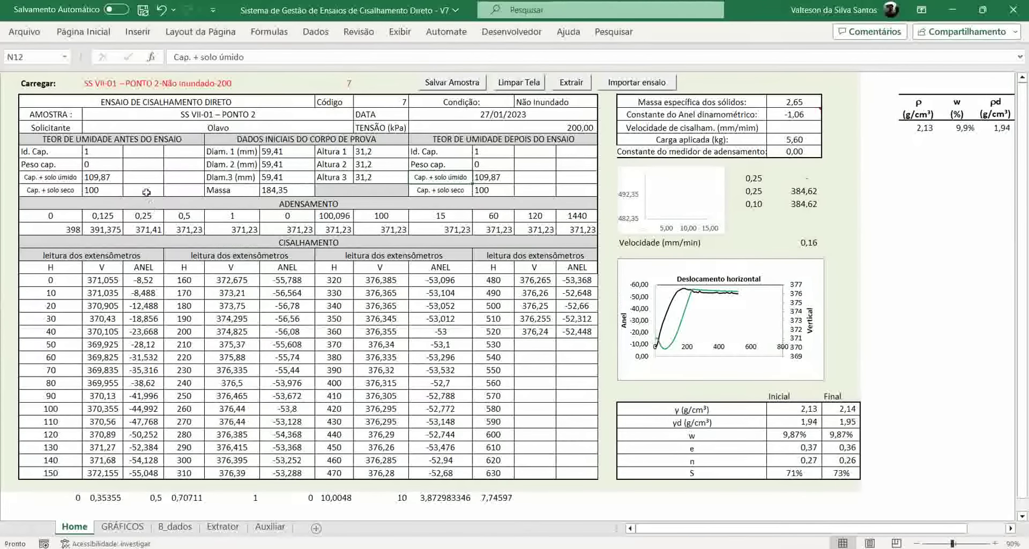
{"action": "left_click", "coordinate": [156, 92]}
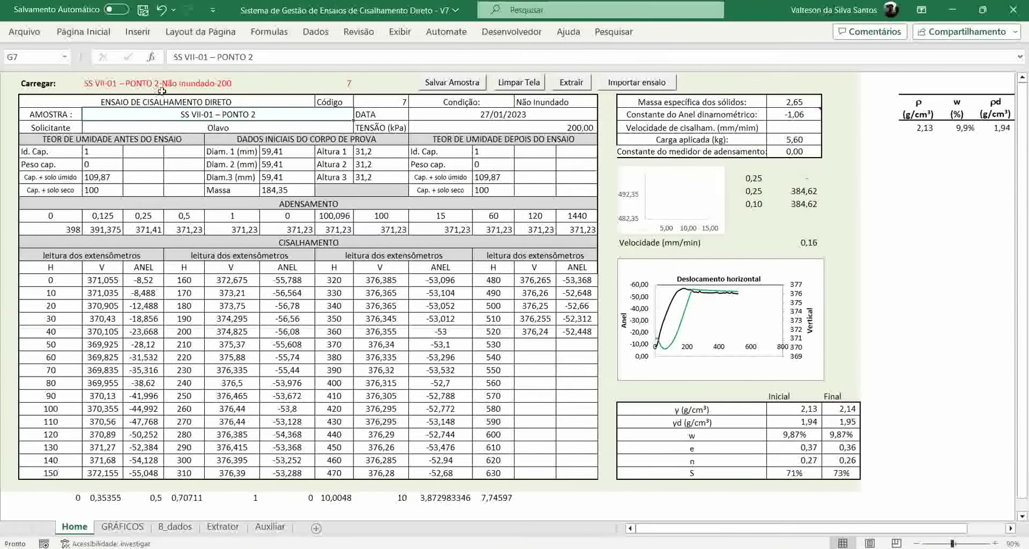
{"action": "left_click_drag", "start_coordinate": [252, 57], "coordinate": [173, 57]}
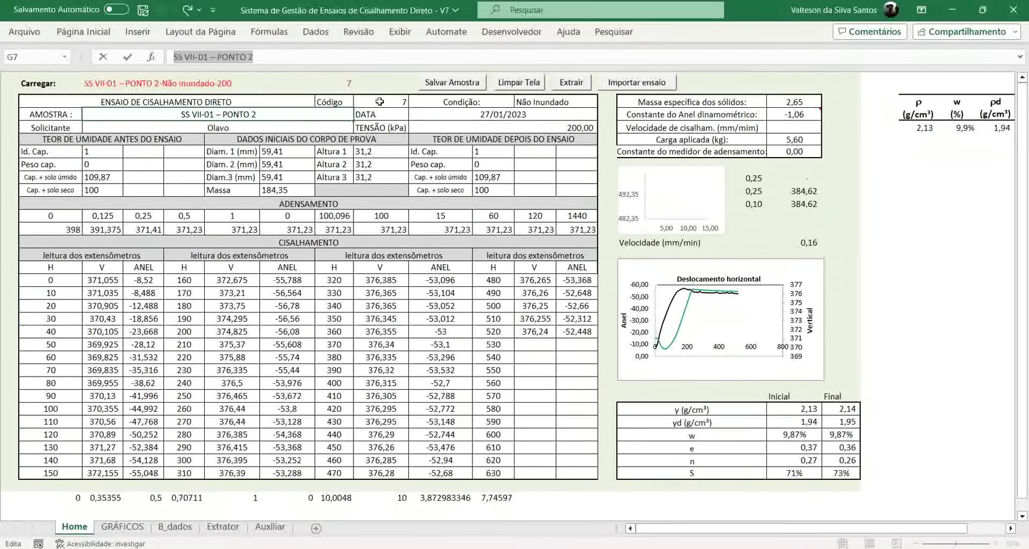
{"action": "key", "text": "Return"}
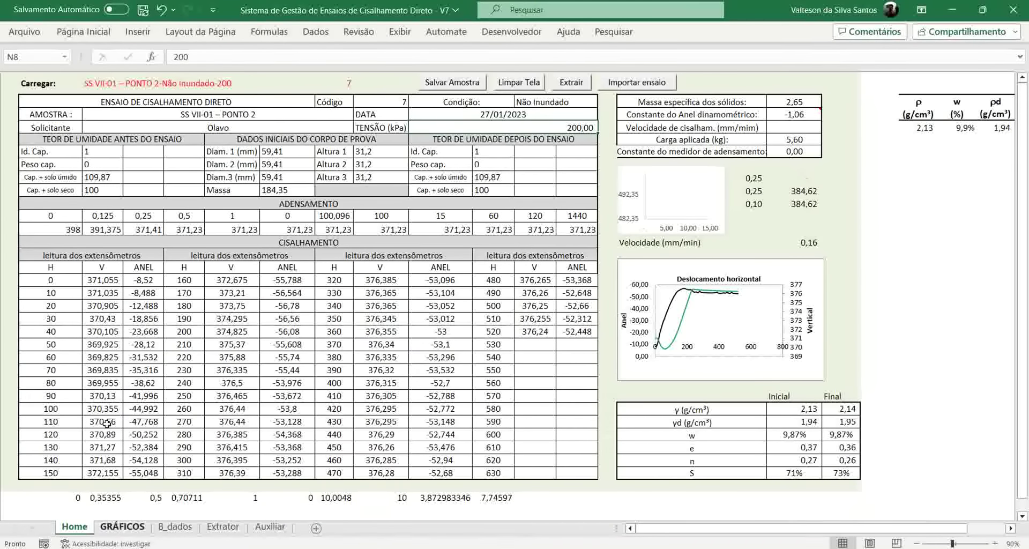
{"action": "left_click", "coordinate": [122, 526]}
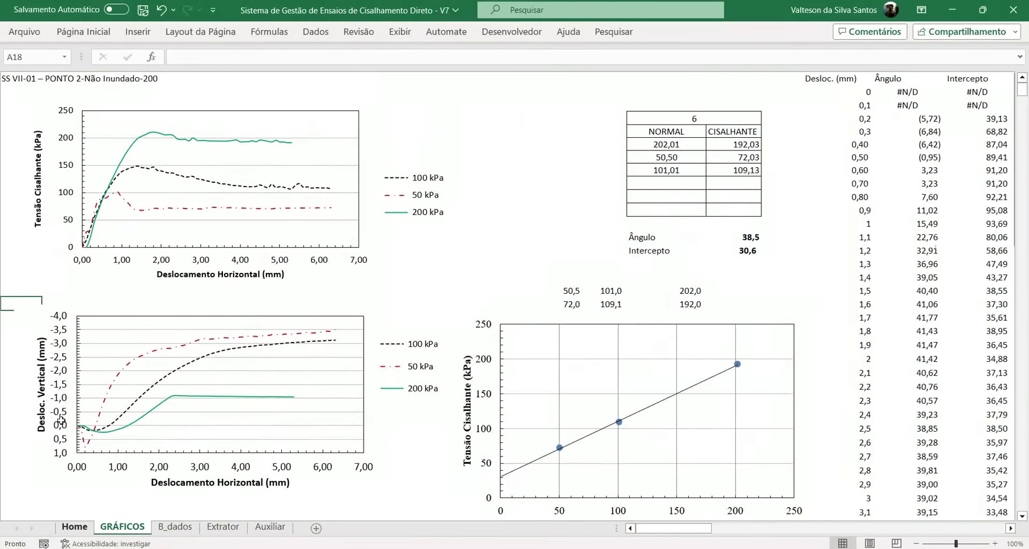
{"action": "left_click", "coordinate": [75, 526]}
{"action": "left_click", "coordinate": [186, 88]}
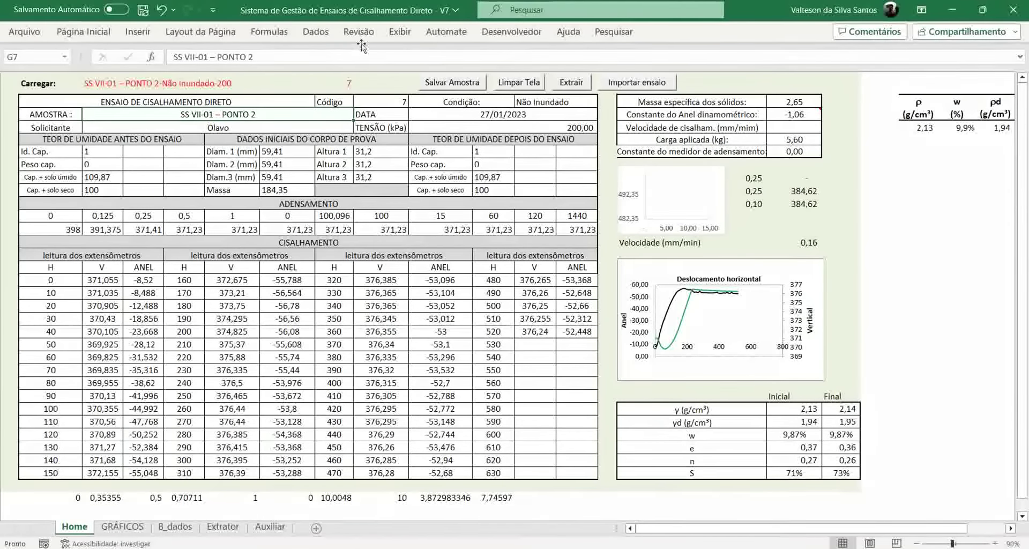
On the Home sheet, set Id. Cap. under TEOR DE UMIDADE DEPOIS DO ENSAIO to Teste and clear the form.
{"action": "left_click", "coordinate": [492, 177]}
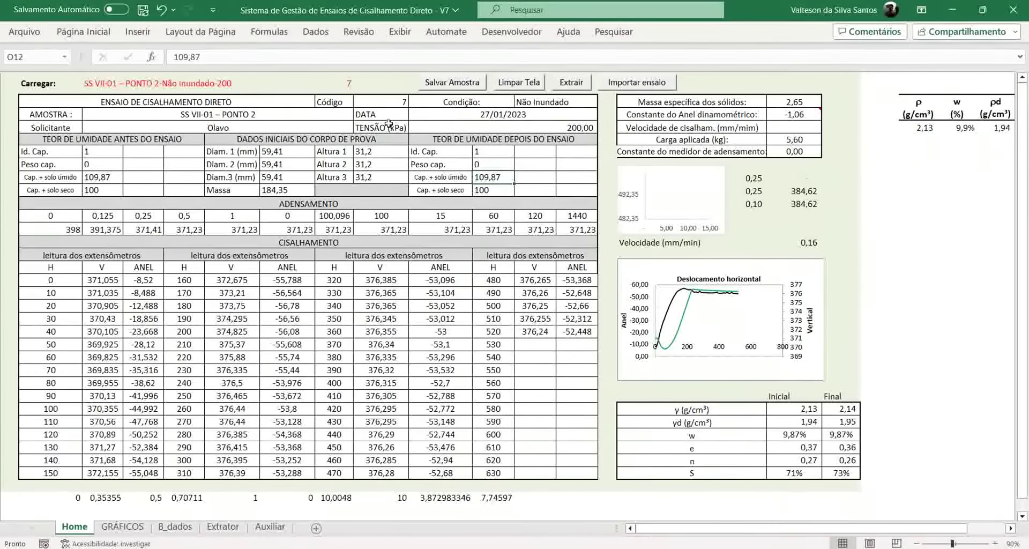
{"action": "key", "text": "Up"}
{"action": "key", "text": "Up"}
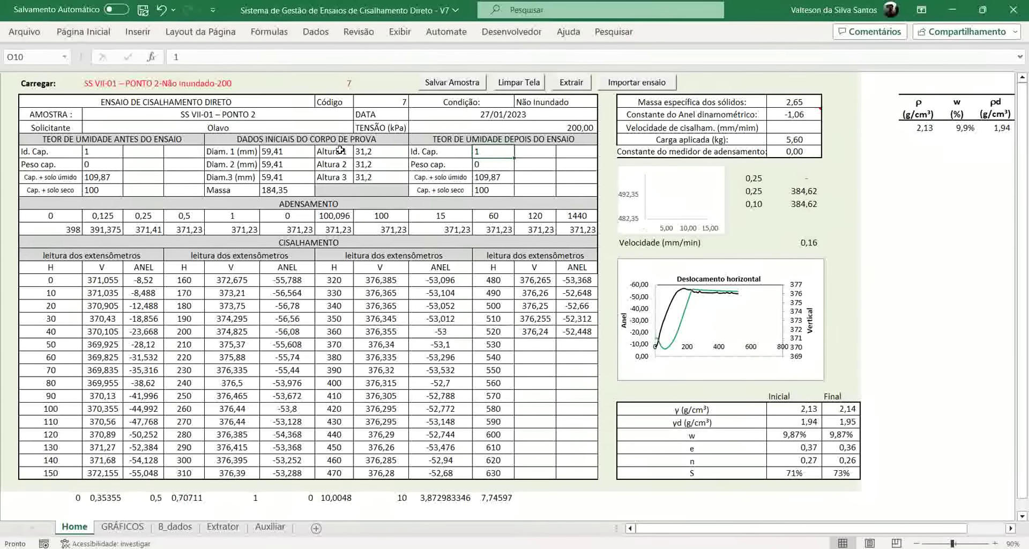
{"action": "type", "text": "Teste"}
{"action": "key", "text": "Return"}
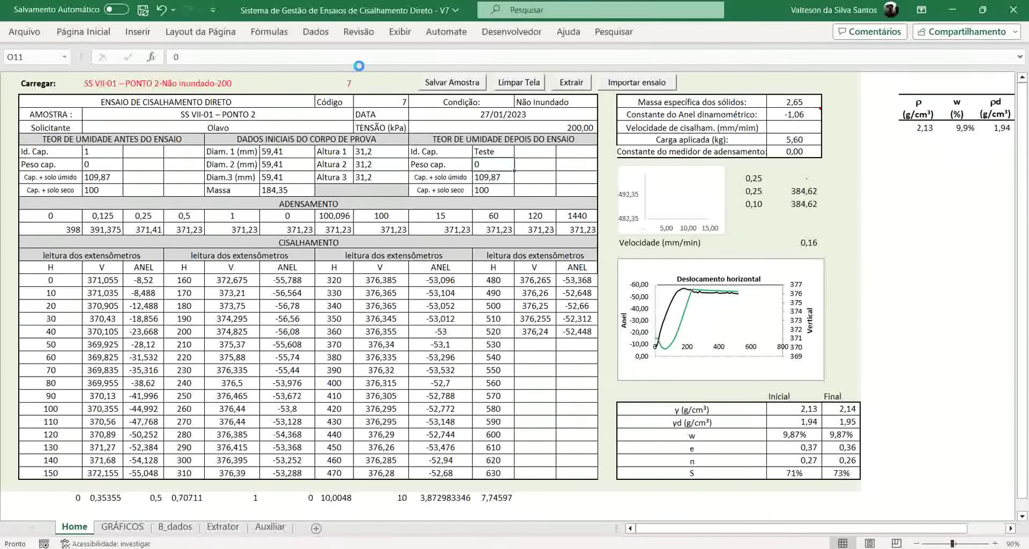
{"action": "left_click", "coordinate": [519, 83]}
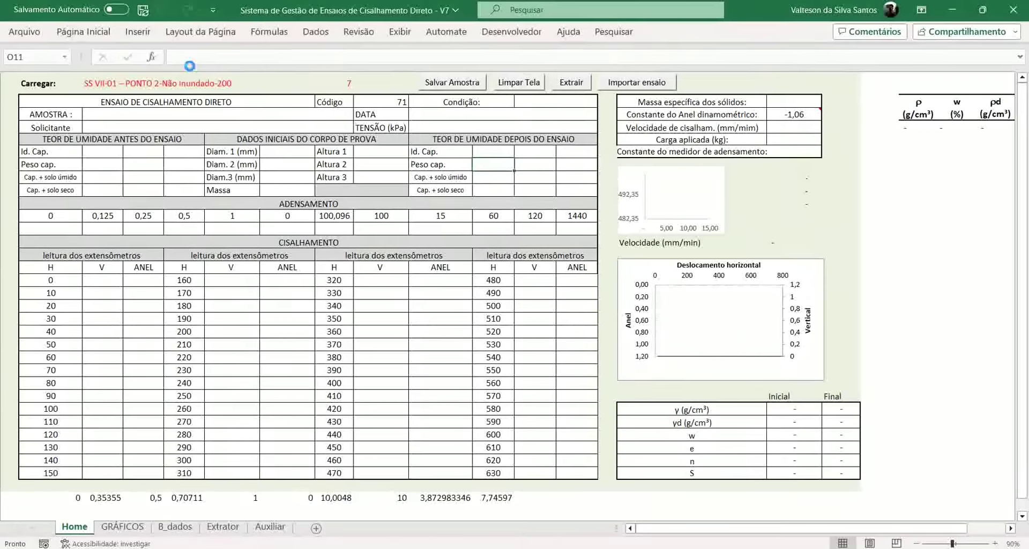
Reload sample SS VII-01 – PONTO 2-Não inundado-200 and set its Id. Cap. under TEOR DE UMIDADE DEPOIS DO ENSAIO to 1.
{"action": "key", "text": "Return"}
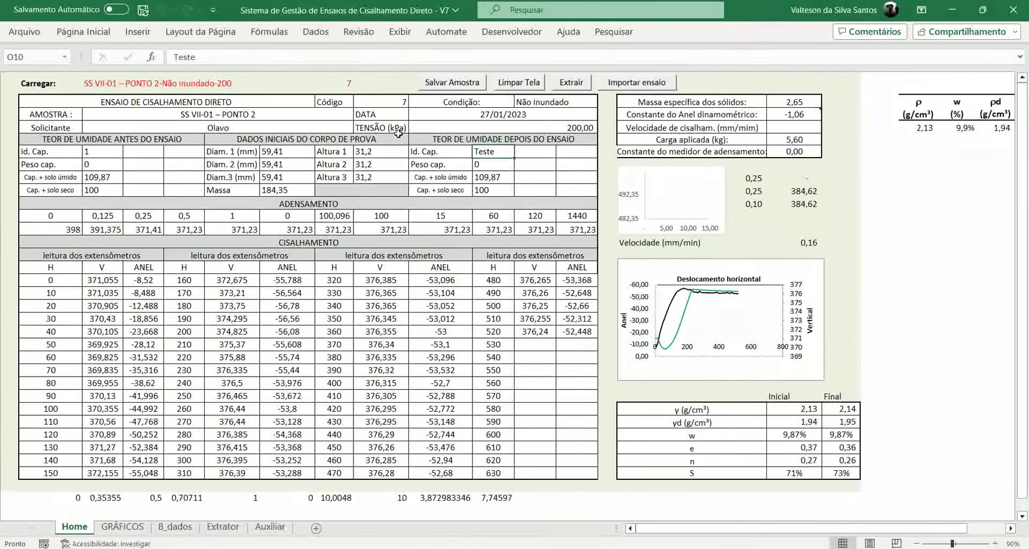
{"action": "type", "text": "1"}
{"action": "key", "text": "Return"}
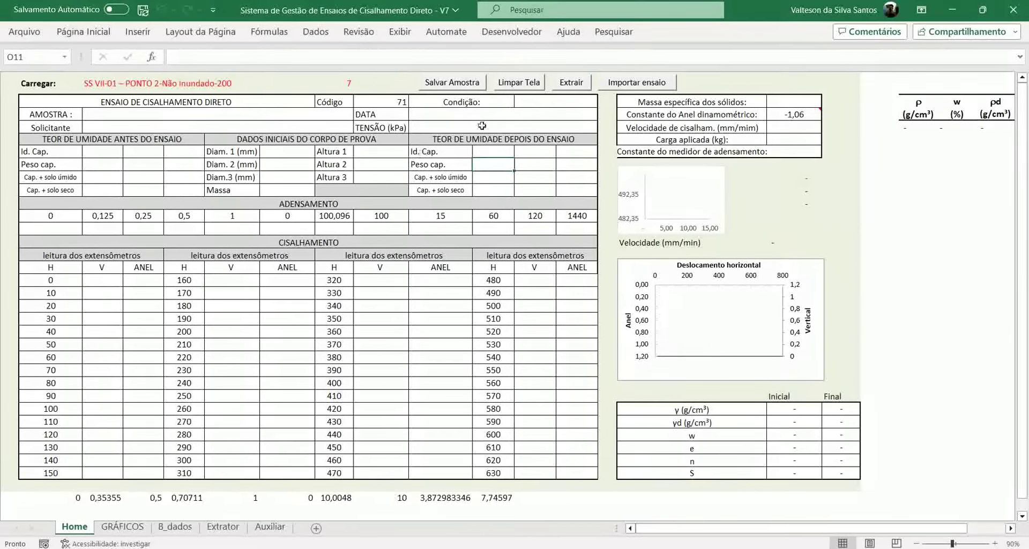
Review the empty form's header fields: AMOSTRA, the Condição options, DATA and TENSÃO (kPa).
{"action": "left_click", "coordinate": [87, 117]}
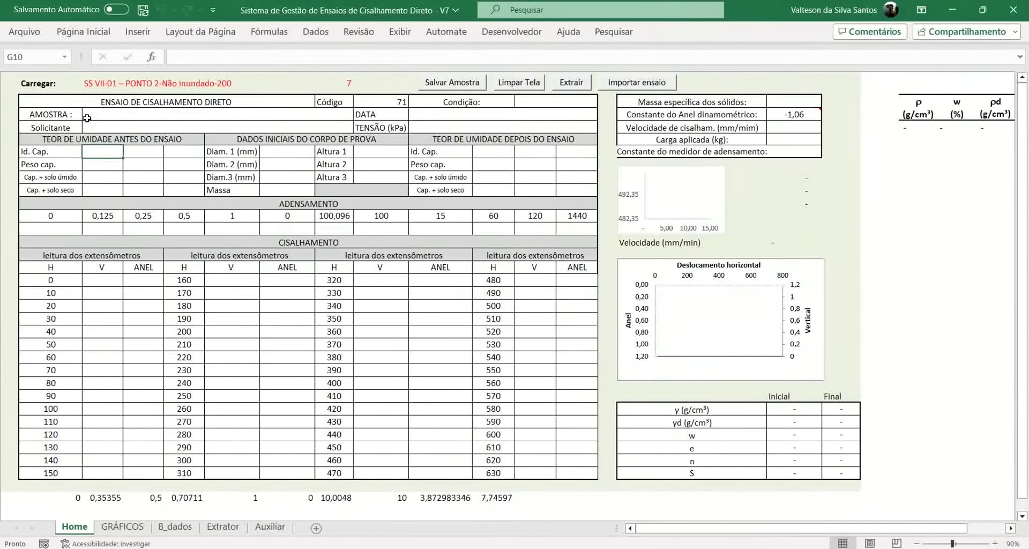
{"action": "key", "text": "Up"}
{"action": "key", "text": "Up"}
{"action": "key", "text": "Up"}
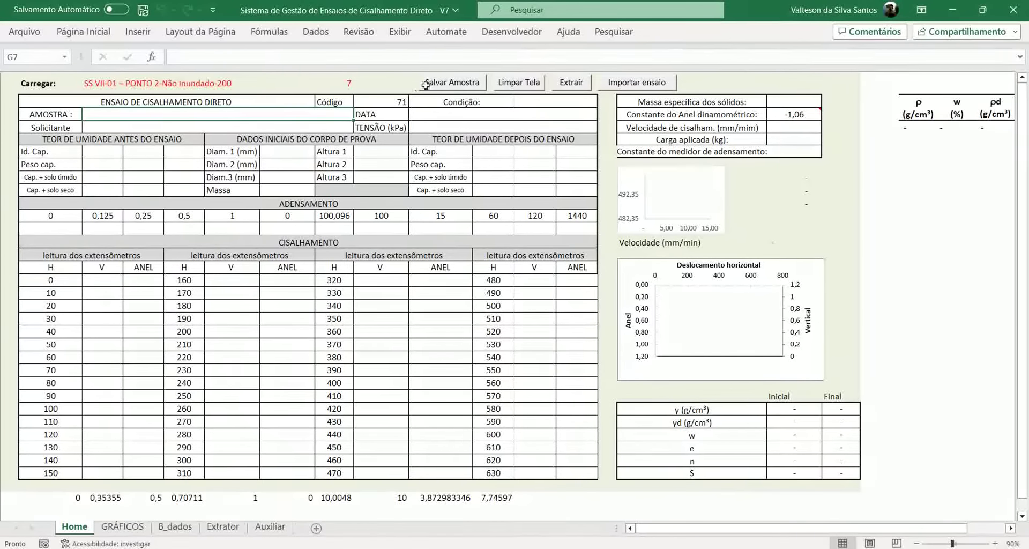
{"action": "key", "text": "Left"}
{"action": "key", "text": "alt+Down"}
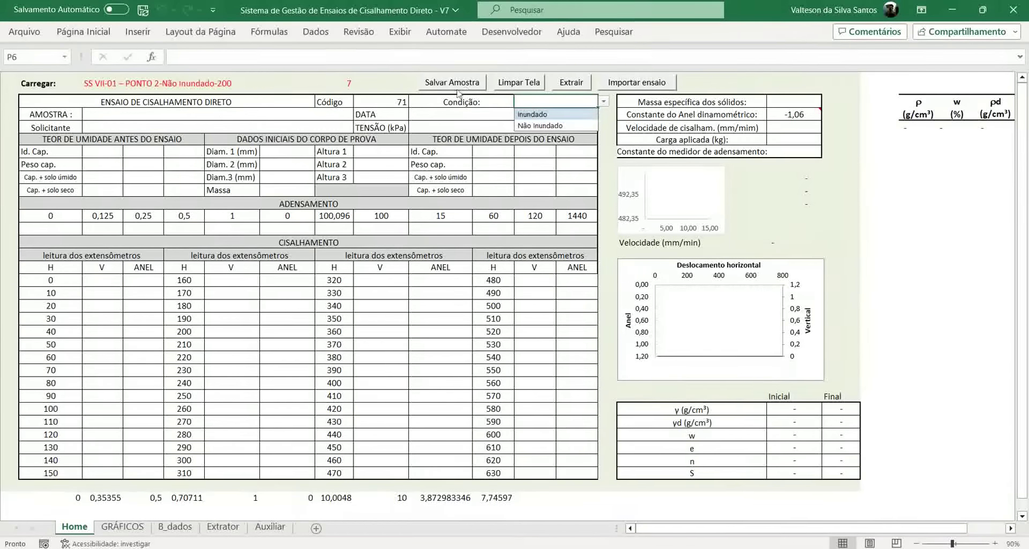
{"action": "key", "text": "Escape"}
{"action": "key", "text": "Down"}
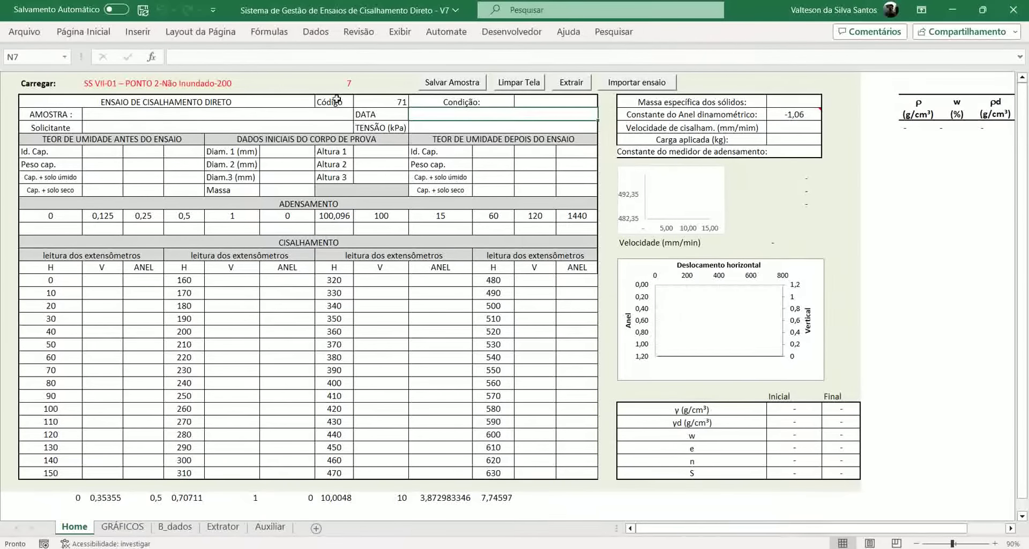
{"action": "key", "text": "Down"}
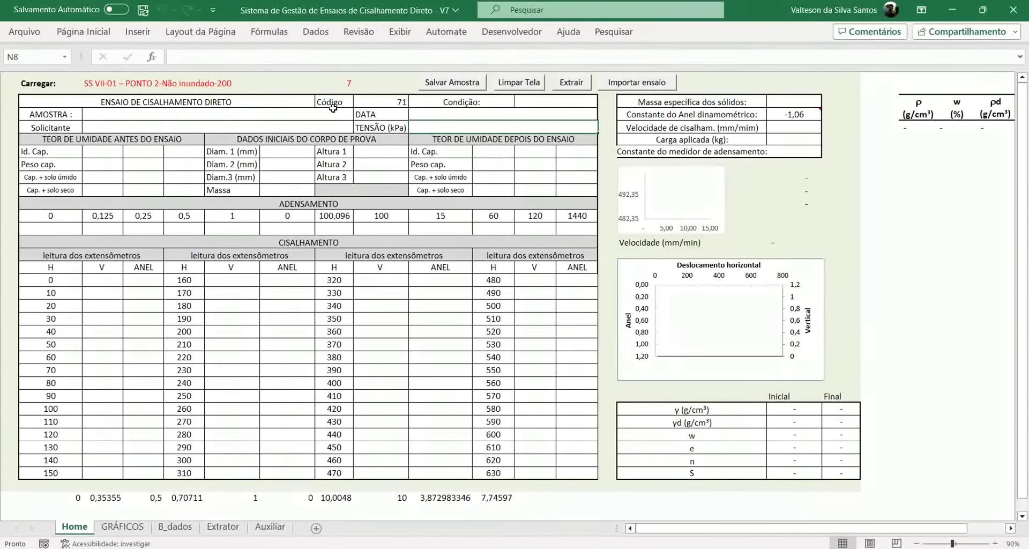
Review the form's moisture content sections before and after the test, the initial specimen data and the ADENSAMENTO readings.
{"action": "left_click_drag", "start_coordinate": [102, 151], "coordinate": [147, 149]}
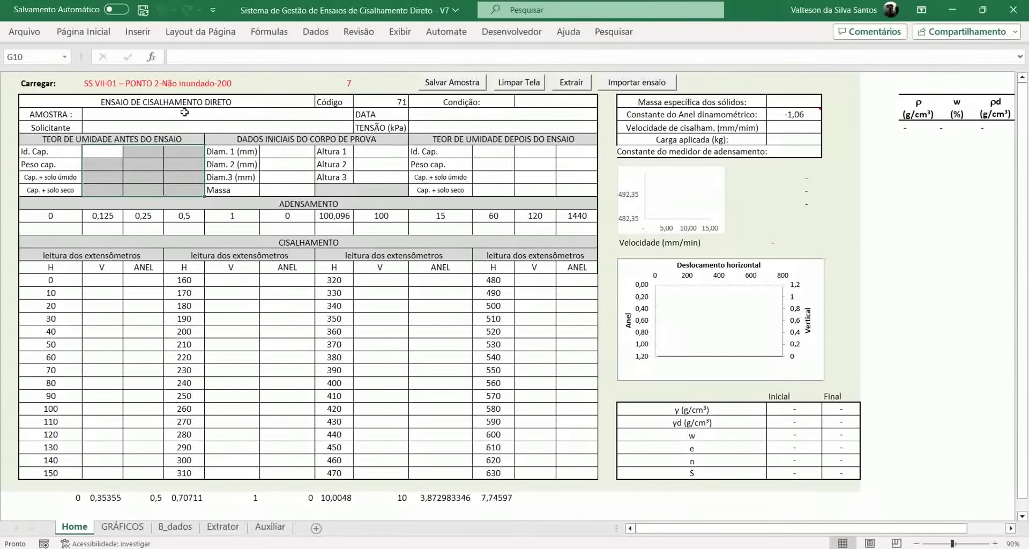
{"action": "left_click_drag", "start_coordinate": [236, 139], "coordinate": [289, 153]}
{"action": "key", "text": "Right"}
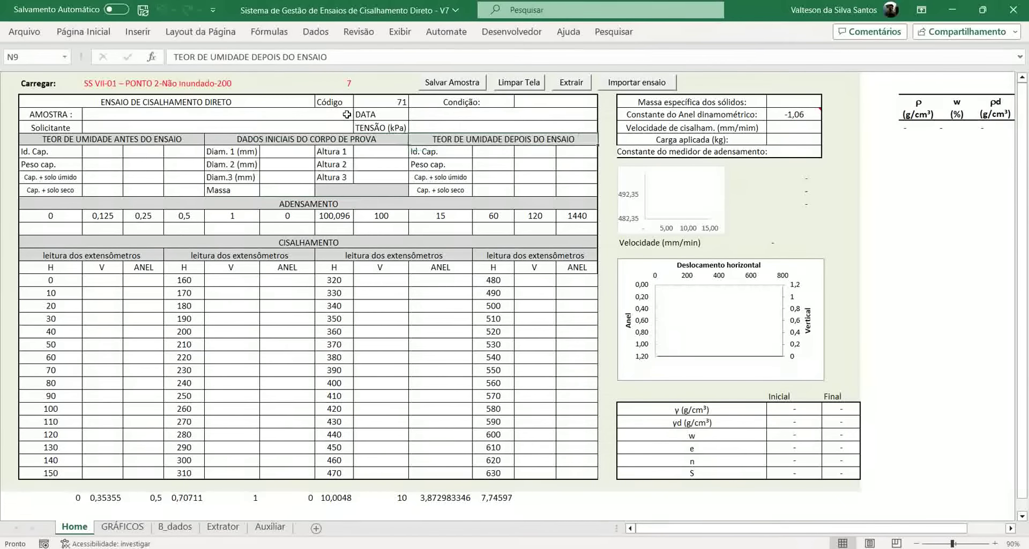
{"action": "key", "text": "shift+Down"}
{"action": "key", "text": "shift+Down"}
{"action": "key", "text": "shift+Down"}
{"action": "key", "text": "shift+Down"}
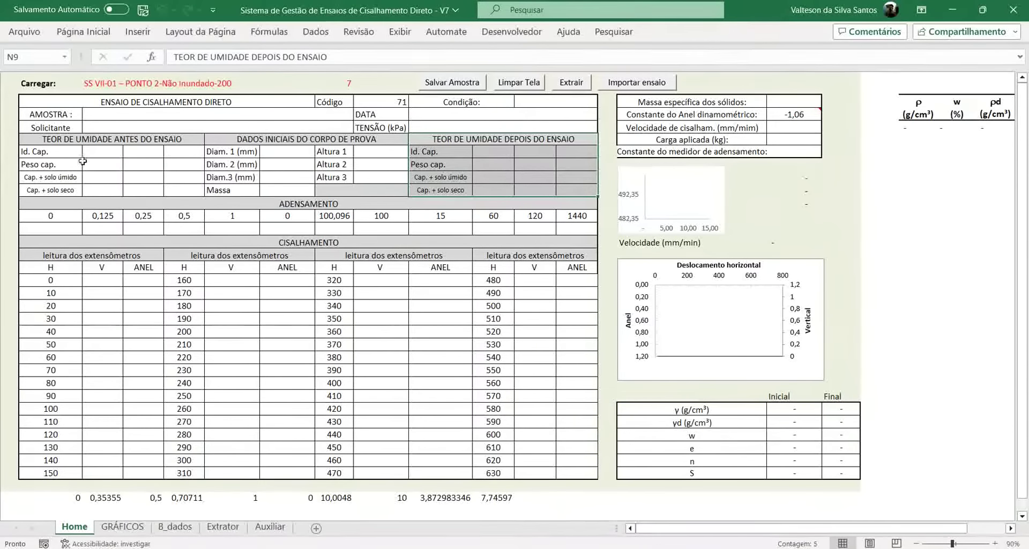
{"action": "left_click_drag", "start_coordinate": [83, 161], "coordinate": [147, 186]}
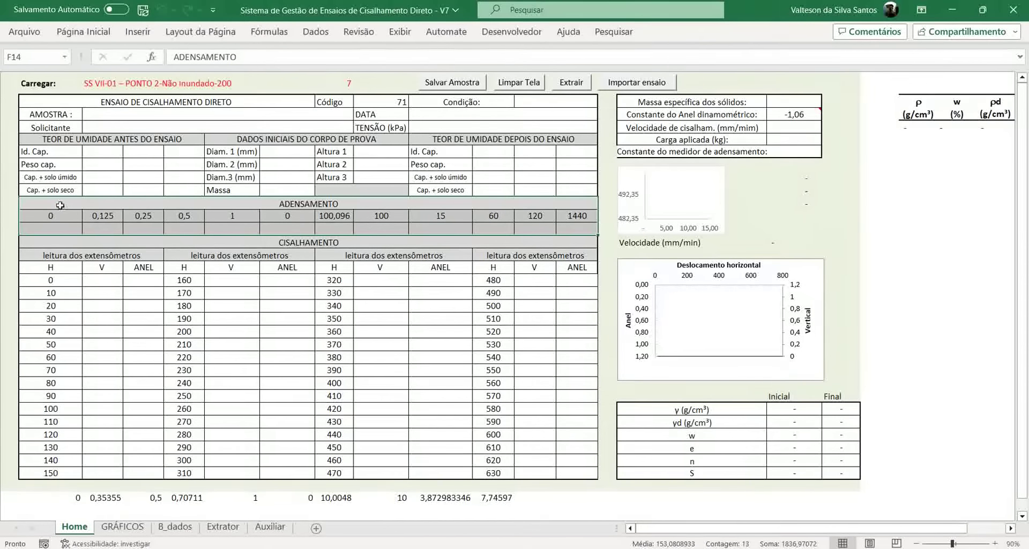
Review the CISALHAMENTO columns for V and ANEL extensometer readings, and the Massa específica dos sólidos field.
{"action": "left_click_drag", "start_coordinate": [81, 255], "coordinate": [116, 376]}
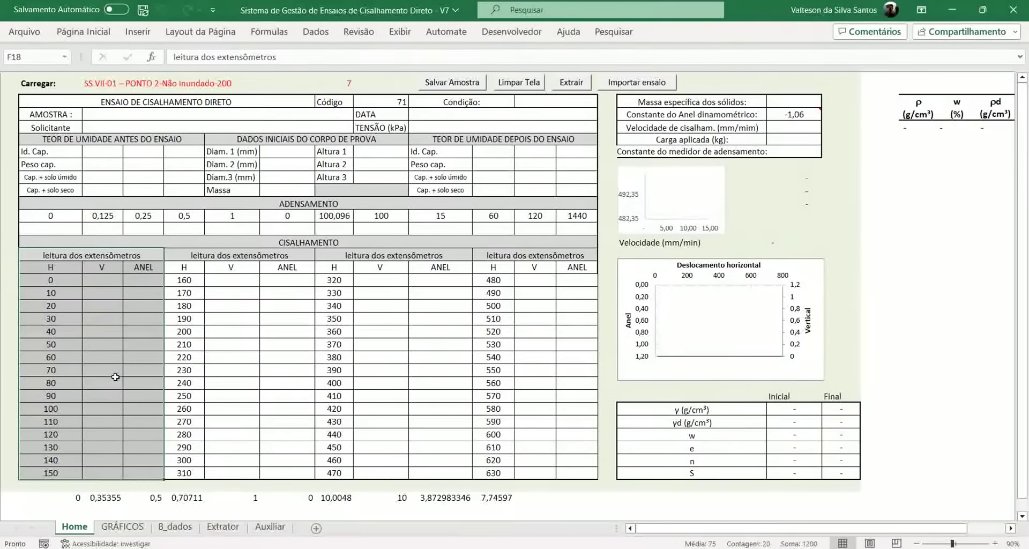
{"action": "left_click_drag", "start_coordinate": [102, 280], "coordinate": [102, 473]}
{"action": "left_click_drag", "start_coordinate": [144, 280], "coordinate": [144, 473]}
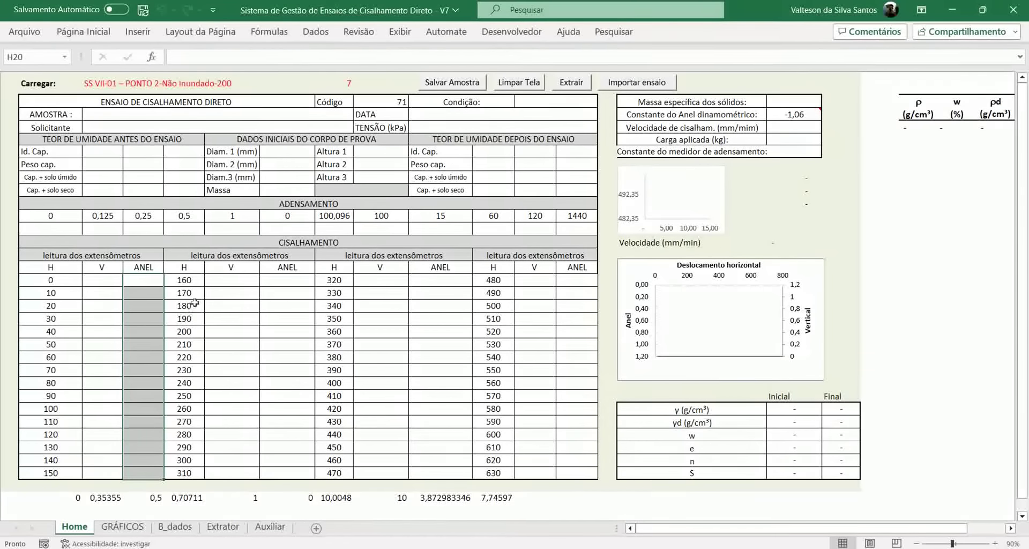
{"action": "key", "text": "Right"}
{"action": "key", "text": "Right"}
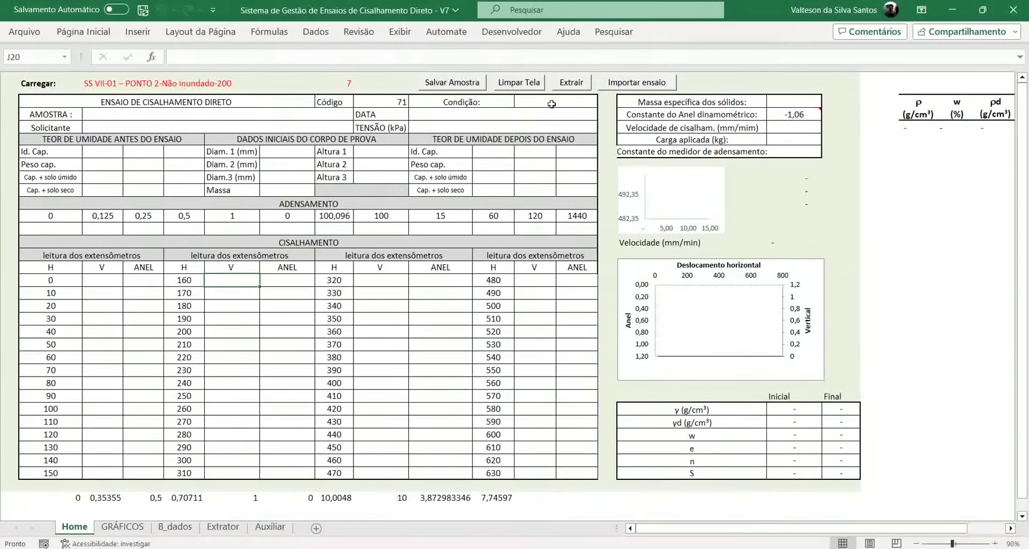
{"action": "left_click", "coordinate": [616, 83]}
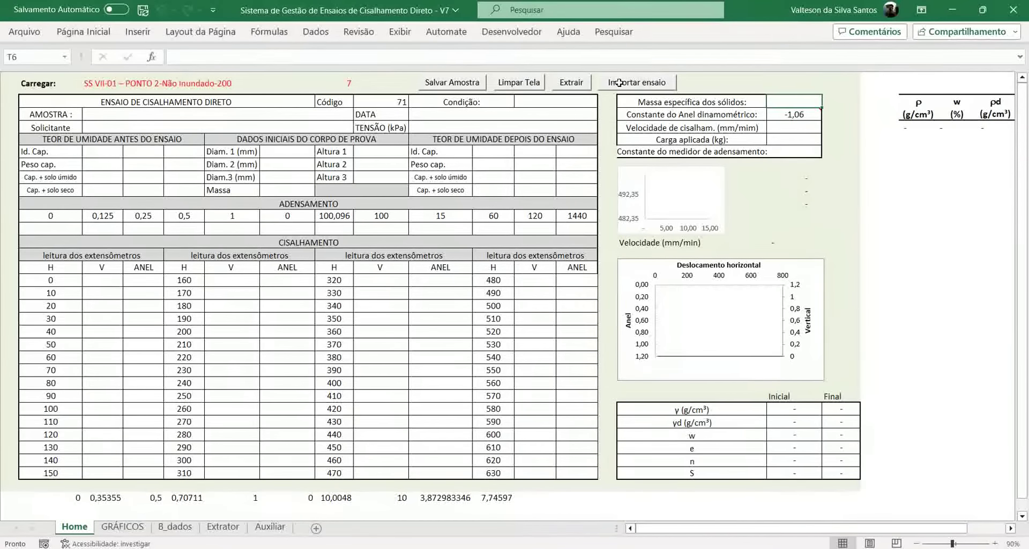
Review the fields for Constante do Anel dinamométrico, Velocidade de cisalham., Carga aplicada and Constante do medidor de adensamento.
{"action": "key", "text": "Down"}
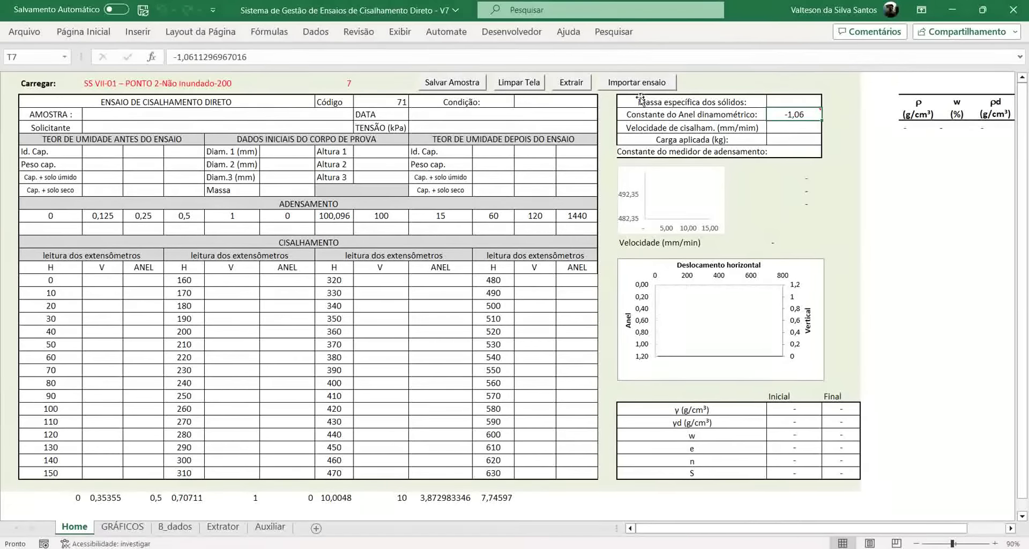
{"action": "key", "text": "Down"}
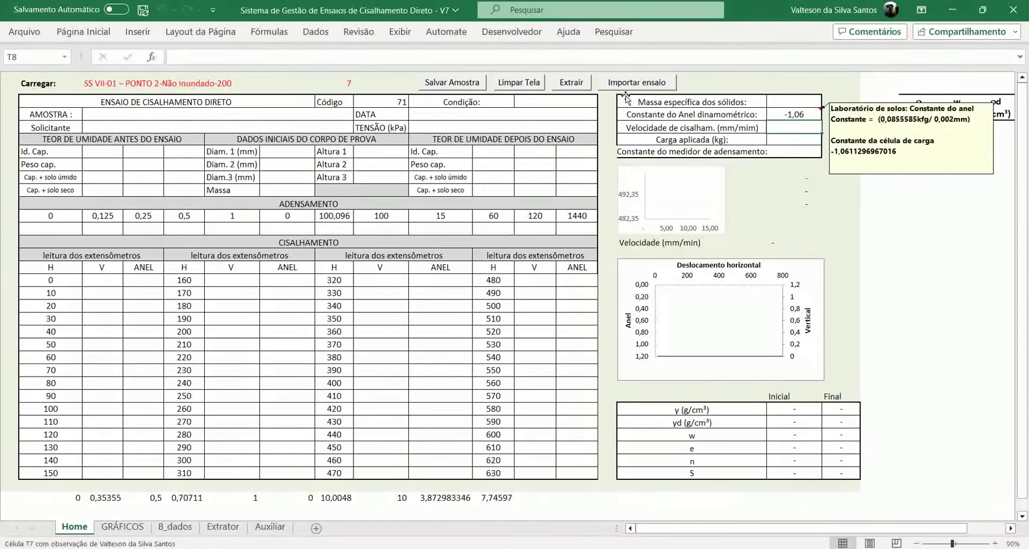
{"action": "key", "text": "Down"}
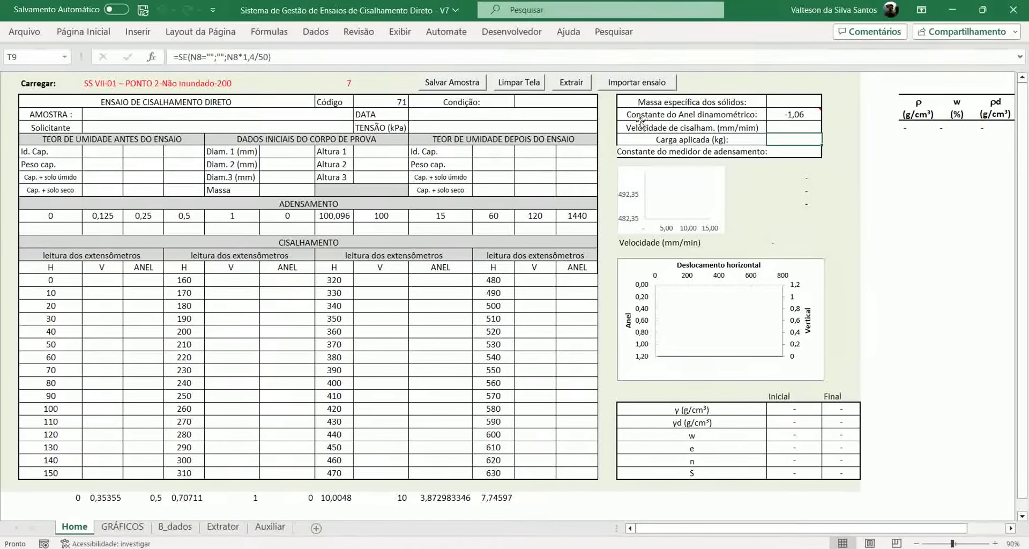
{"action": "key", "text": "Down"}
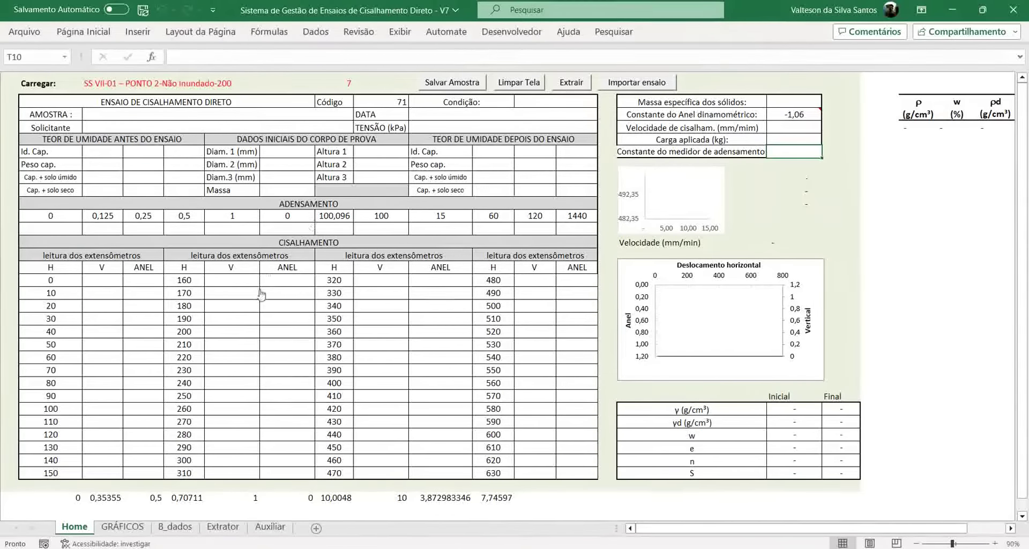
Review the extracted sample results on the Extrator sheet, including the initial w and e columns, and return to the Home sheet.
{"action": "left_click", "coordinate": [221, 527]}
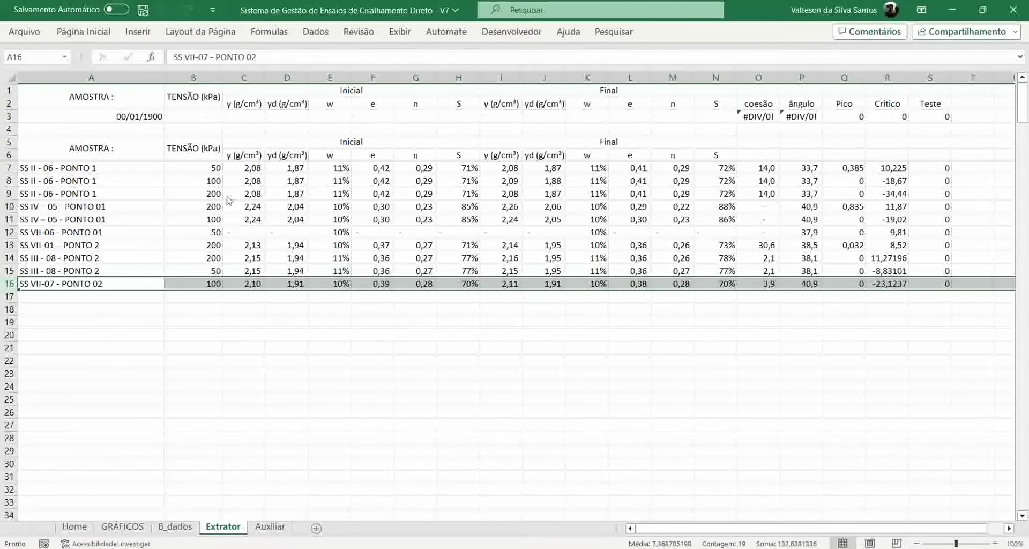
{"action": "left_click", "coordinate": [243, 219]}
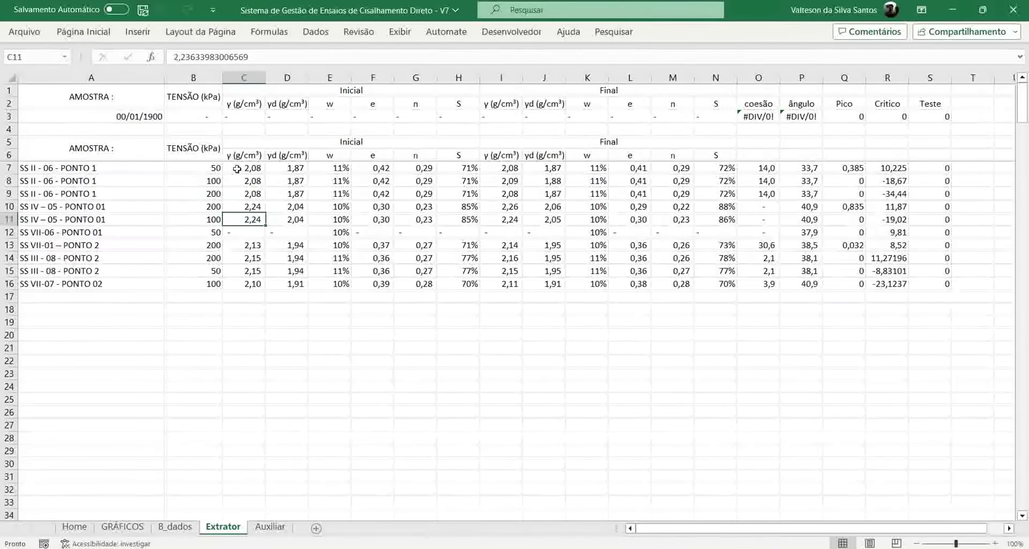
{"action": "left_click_drag", "start_coordinate": [329, 167], "coordinate": [373, 283]}
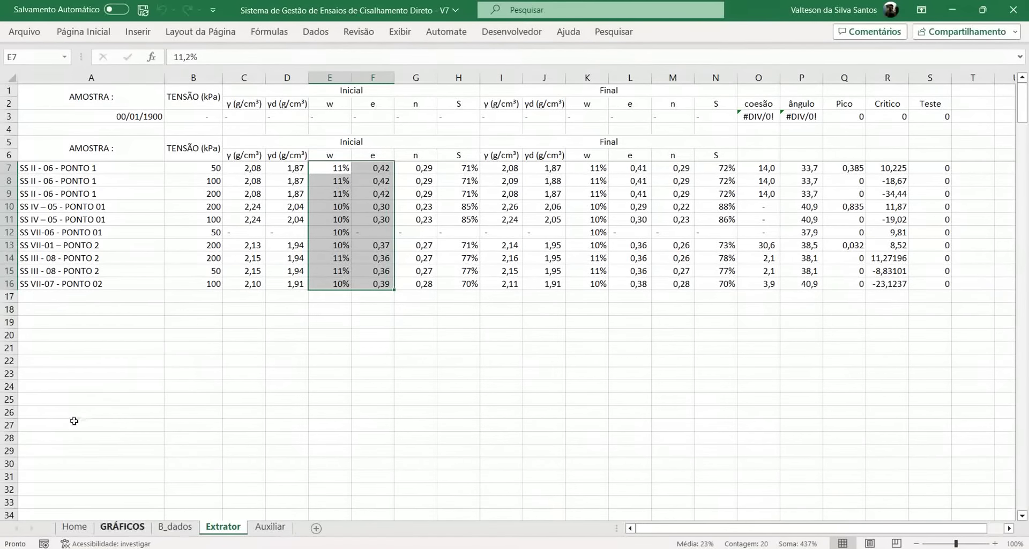
{"action": "left_click", "coordinate": [74, 526]}
{"action": "left_click", "coordinate": [533, 255]}
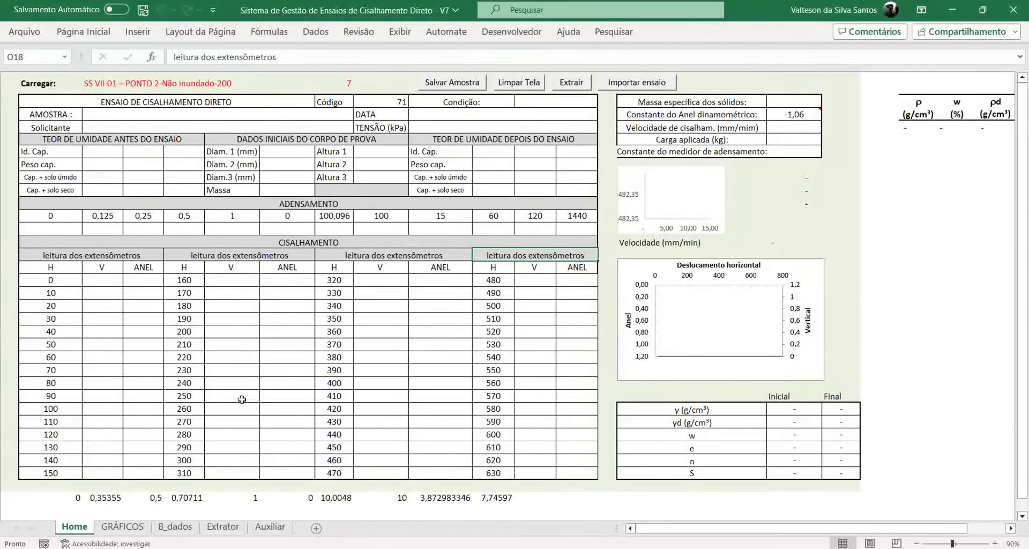
Switch to the Downloads folder in File Explorer and list its contents in WinRAR through Abstract_submission_guidelines_PANAMGEOChile2024 (1).zip.
{"action": "key", "text": "alt+Tab"}
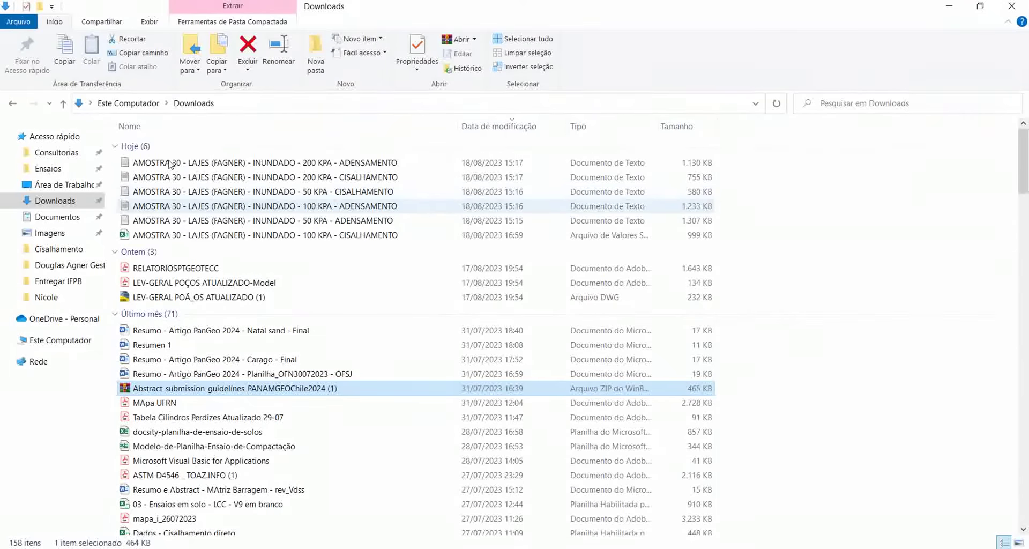
{"action": "left_click", "coordinate": [211, 233]}
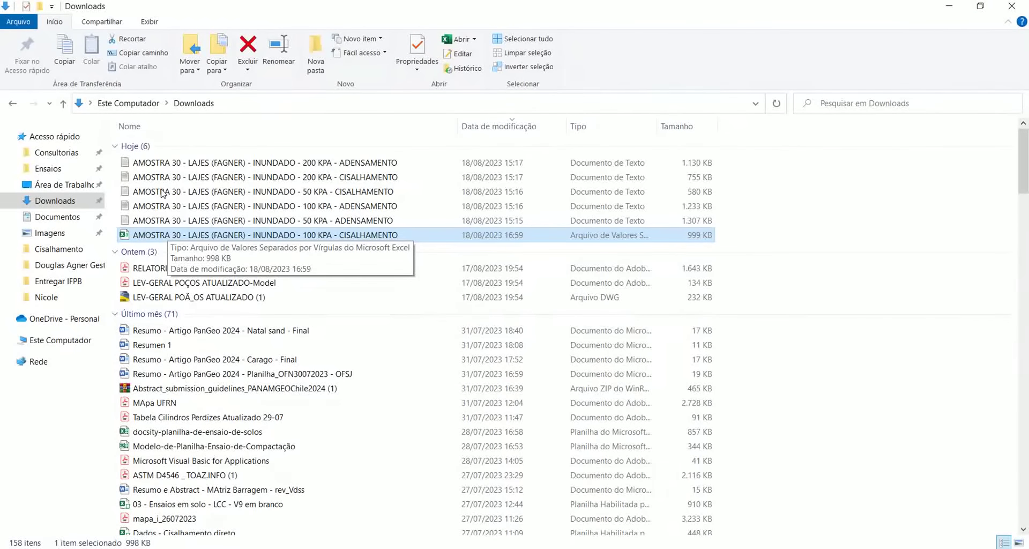
{"action": "left_click", "coordinate": [174, 387]}
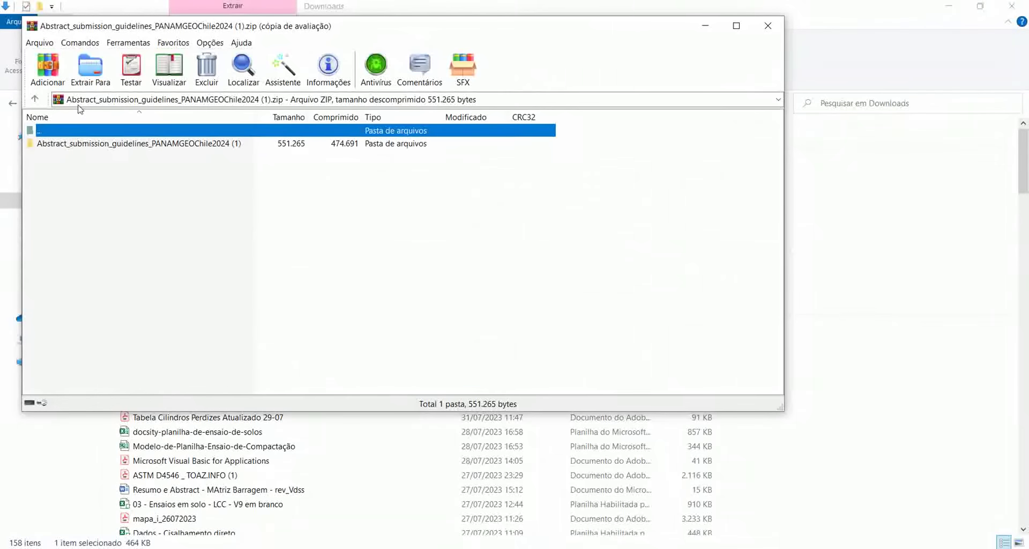
{"action": "left_click", "coordinate": [496, 165]}
{"action": "left_click", "coordinate": [32, 101]}
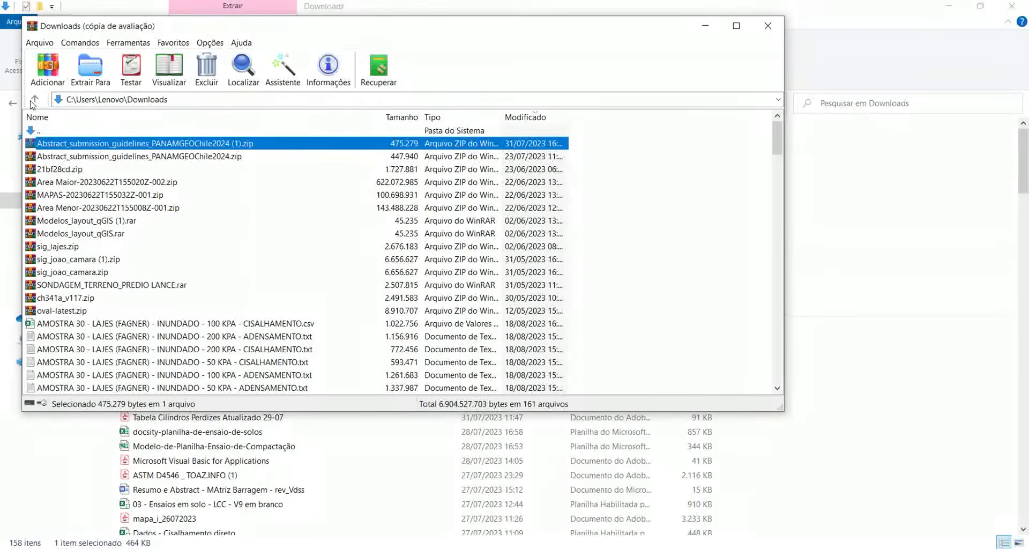
{"action": "scroll", "coordinate": [95, 150], "scroll_direction": "down", "scroll_amount": 20}
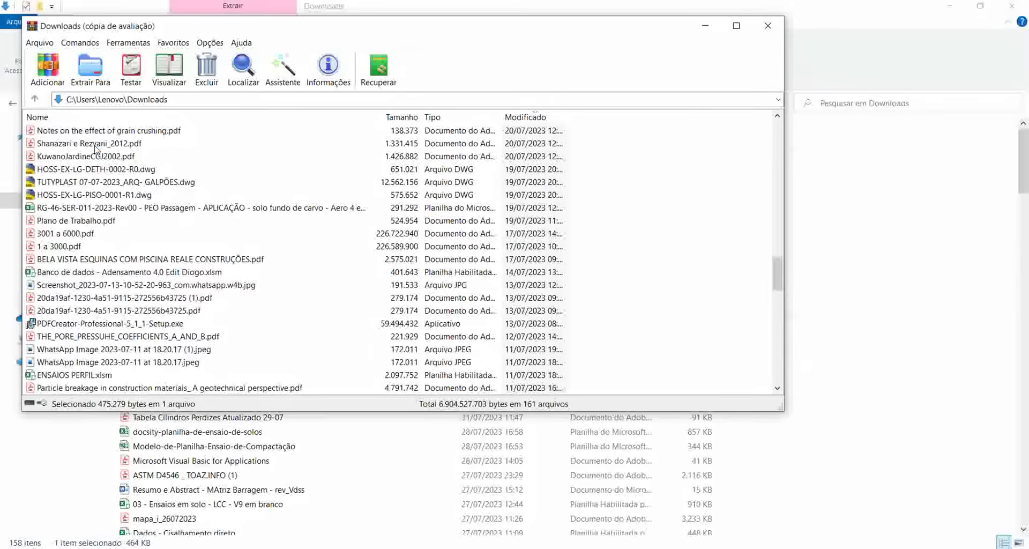
{"action": "scroll", "coordinate": [100, 170], "scroll_direction": "up", "scroll_amount": 20}
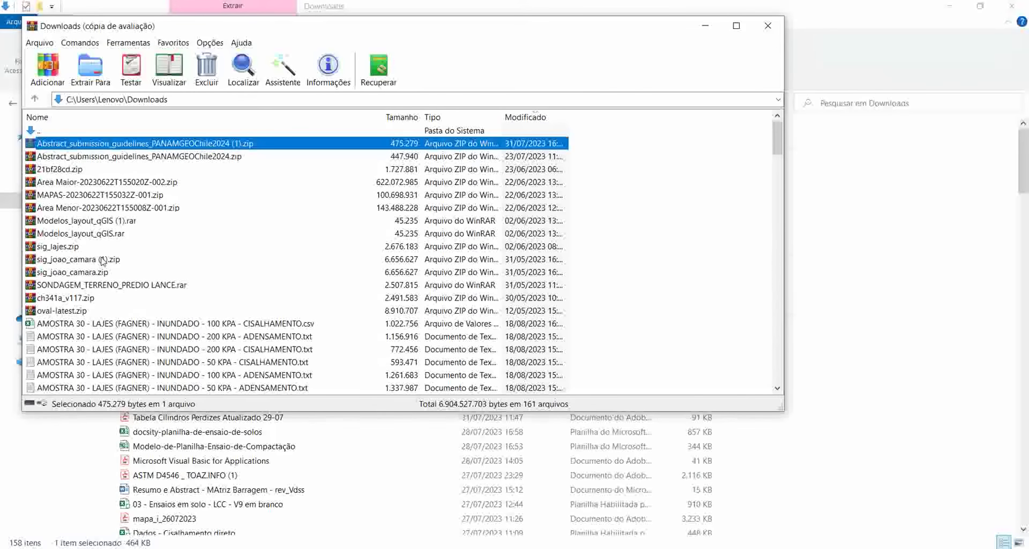
Change the extension of the AMOSTRA 30 INUNDADO 100 KPA CISALHAMENTO file from csv to txt and close WinRAR.
{"action": "type", "text": "am"}
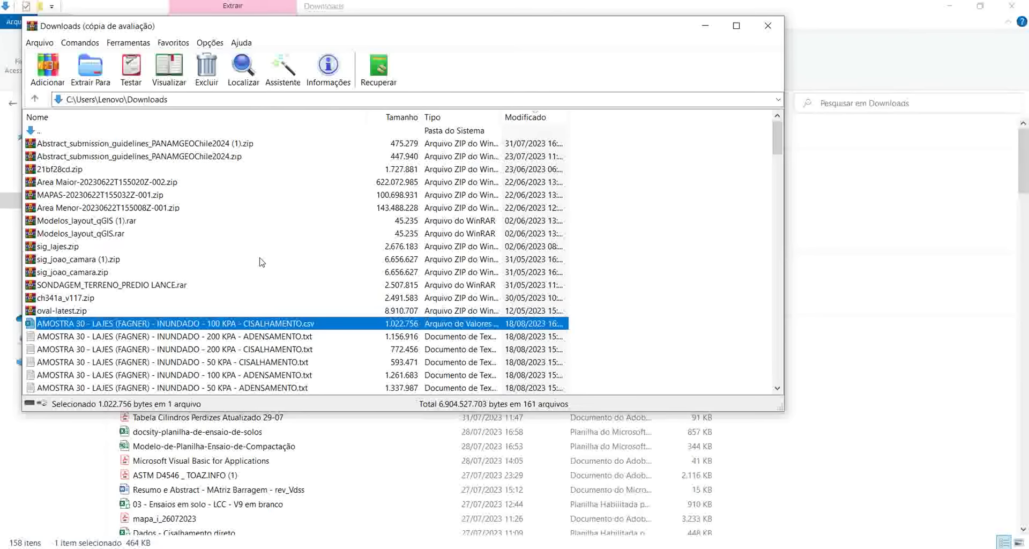
{"action": "key", "text": "F2"}
{"action": "key", "text": "Right"}
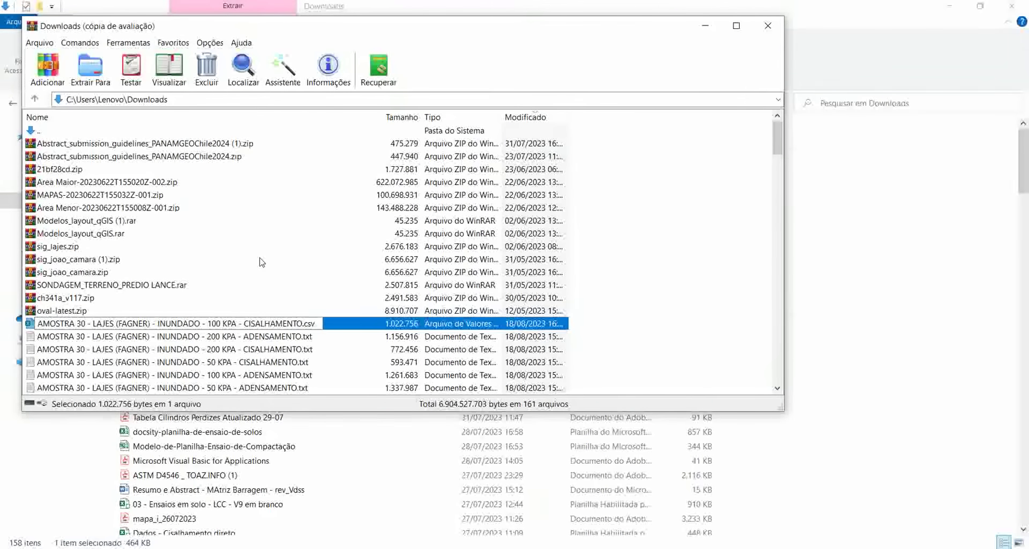
{"action": "key", "text": "Delete"}
{"action": "key", "text": "Delete"}
{"action": "key", "text": "Delete"}
{"action": "type", "text": "txt"}
{"action": "key", "text": "Return"}
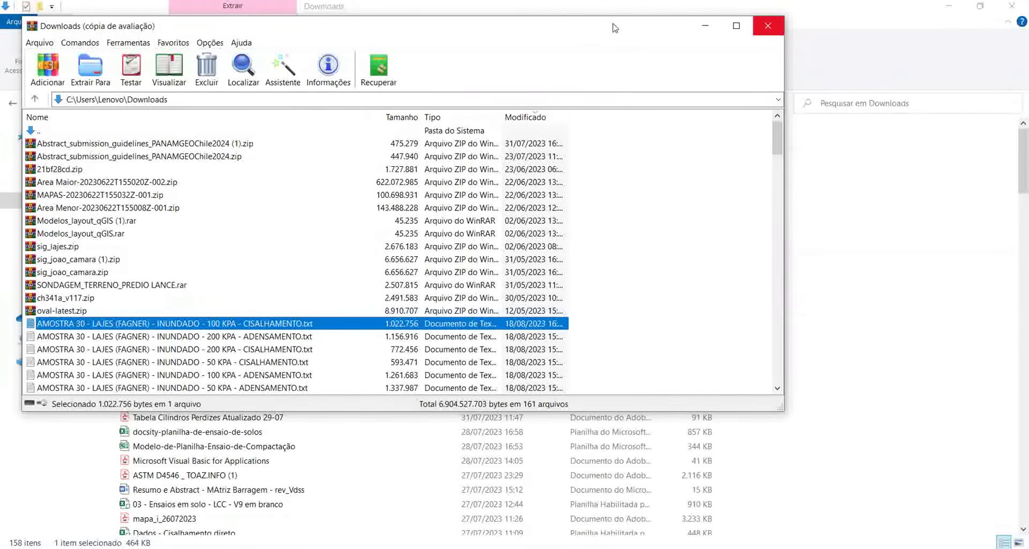
{"action": "left_click", "coordinate": [768, 26]}
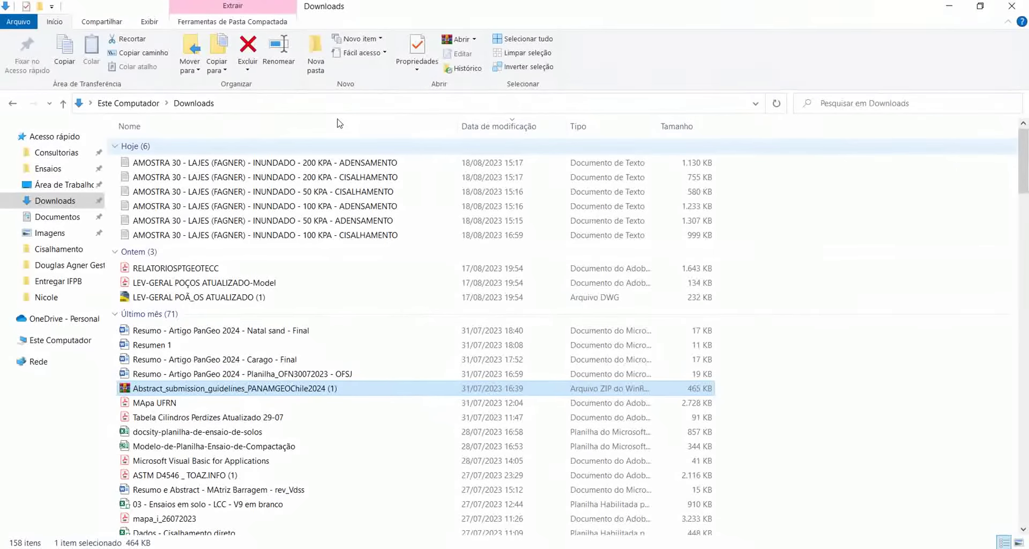
Switch back to the Excel workbook, start a test import and clear the existing list of files.
{"action": "key", "text": "alt+Tab"}
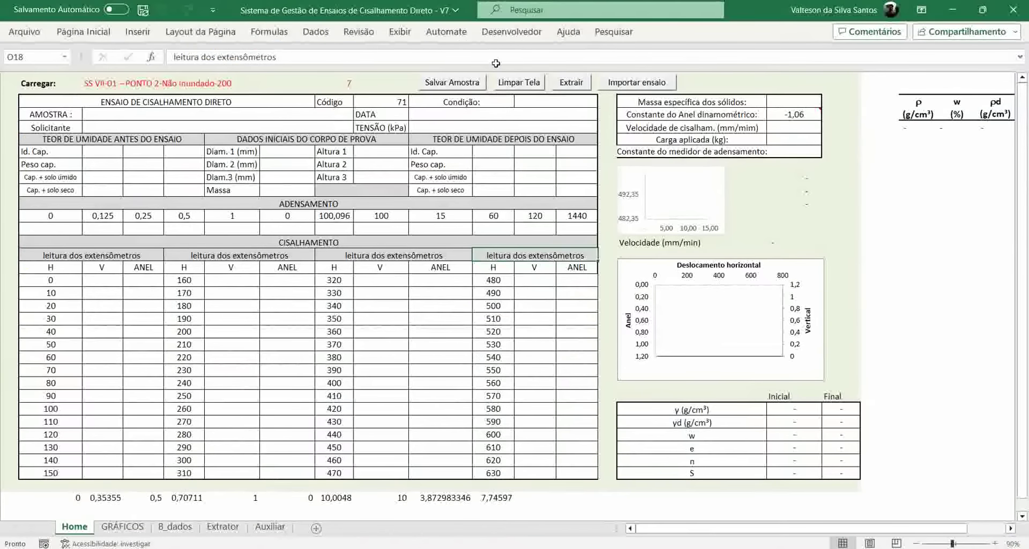
{"action": "left_click", "coordinate": [636, 83]}
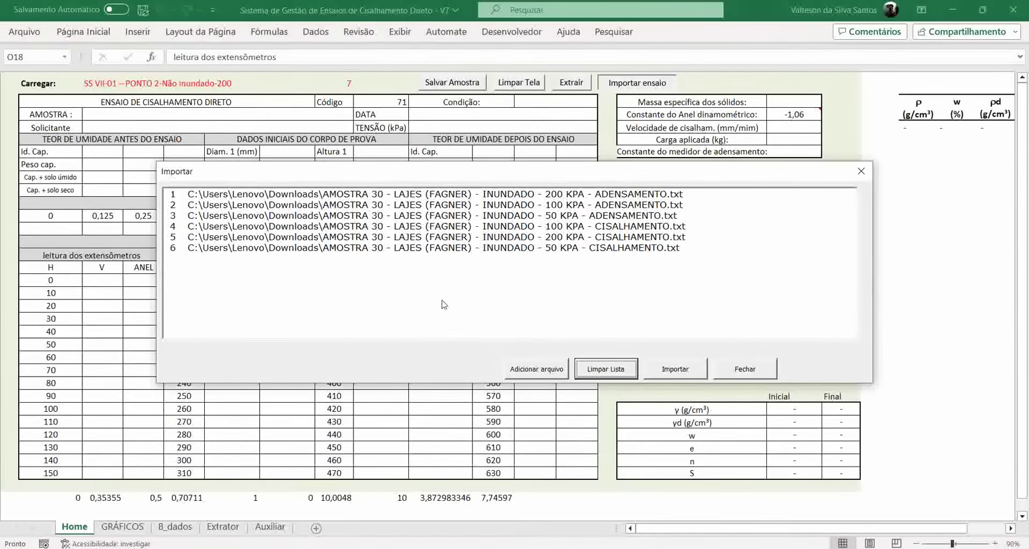
{"action": "key", "text": "space"}
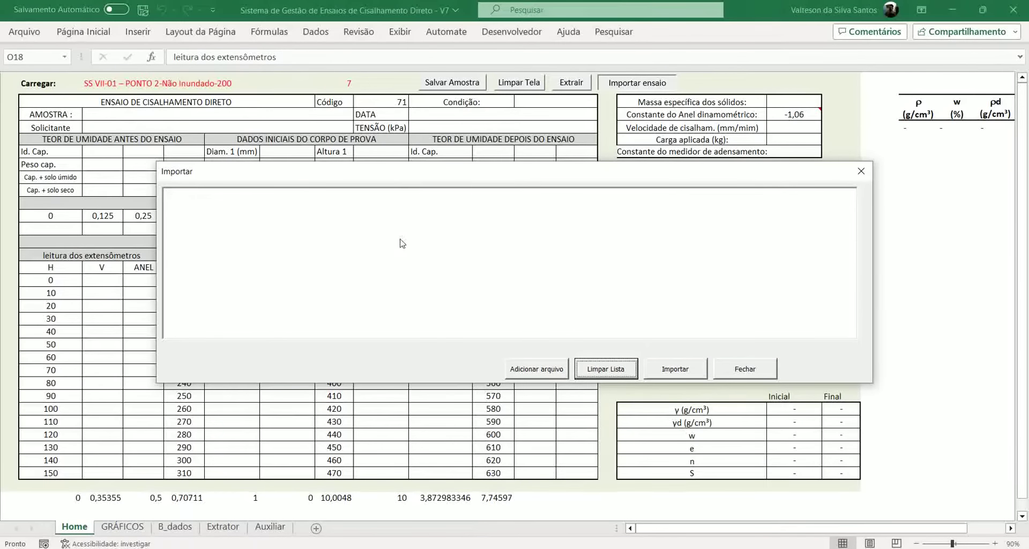
Add the AMOSTRA 30 INUNDADO ADENSAMENTO text files for 200, 100 and 50 KPA from Downloads to the import list.
{"action": "key", "text": "shift+Tab"}
{"action": "key", "text": "space"}
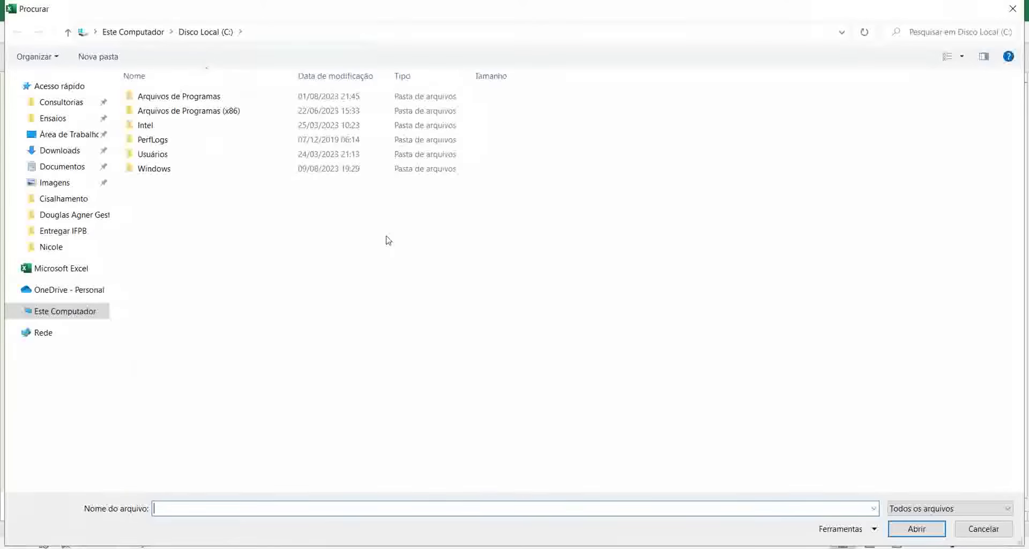
{"action": "left_click", "coordinate": [70, 150]}
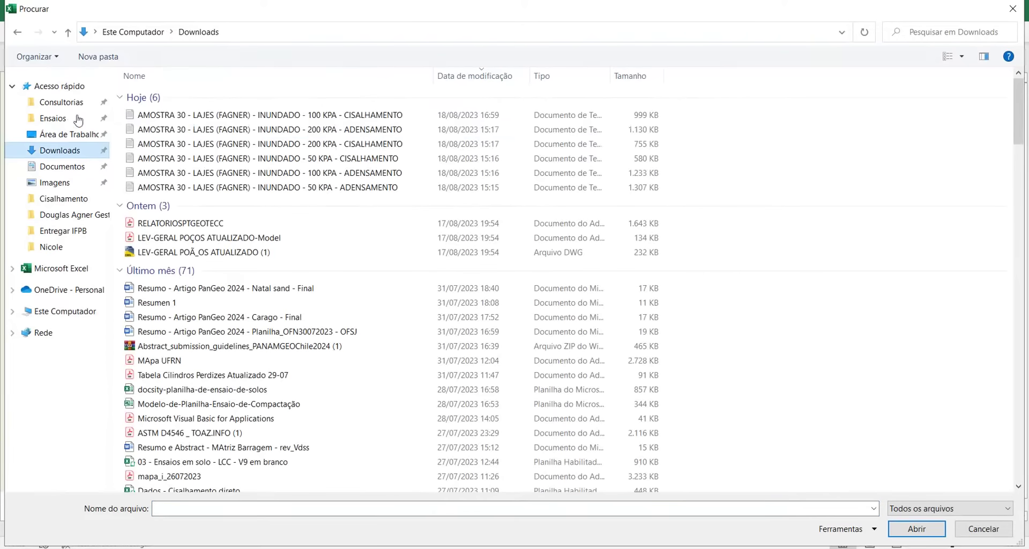
{"action": "left_click", "coordinate": [148, 129]}
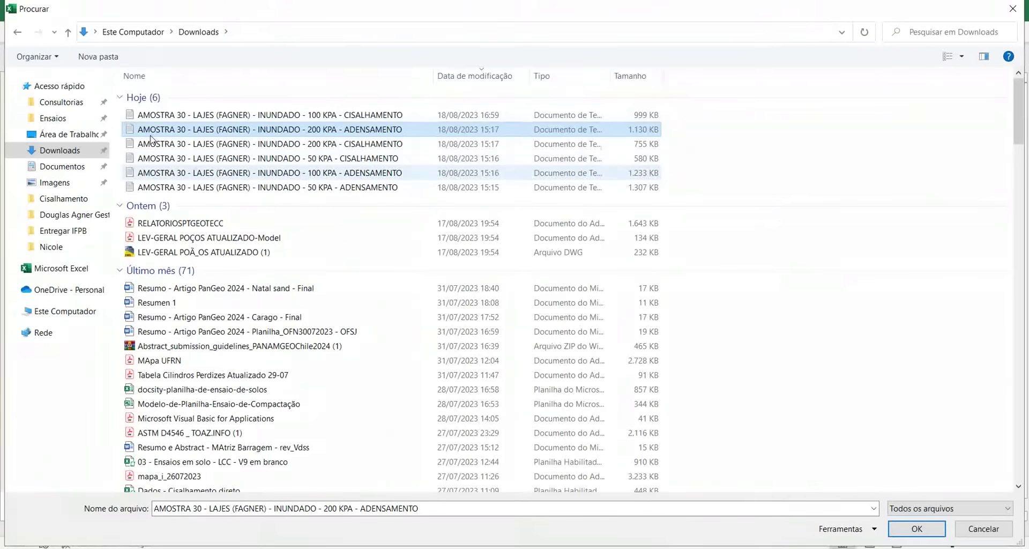
{"action": "left_click", "coordinate": [147, 173], "text": "ctrl"}
{"action": "left_click", "coordinate": [161, 187], "text": "ctrl"}
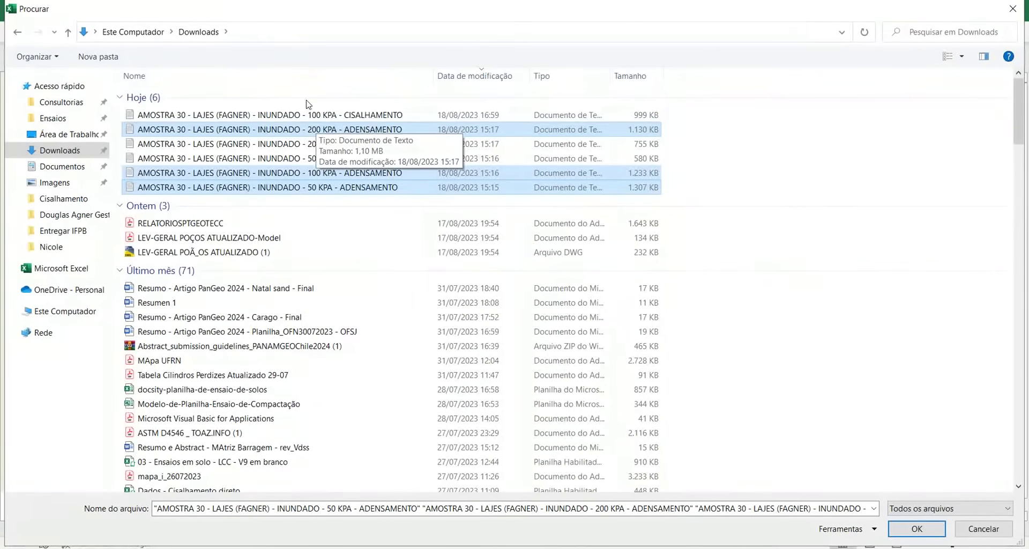
{"action": "left_click", "coordinate": [284, 114], "text": "ctrl"}
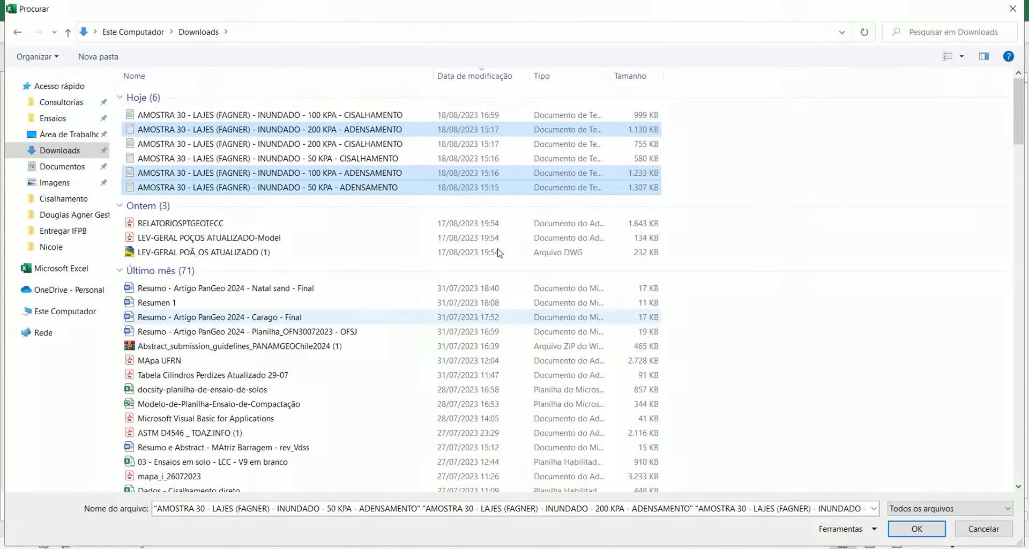
{"action": "key", "text": "Return"}
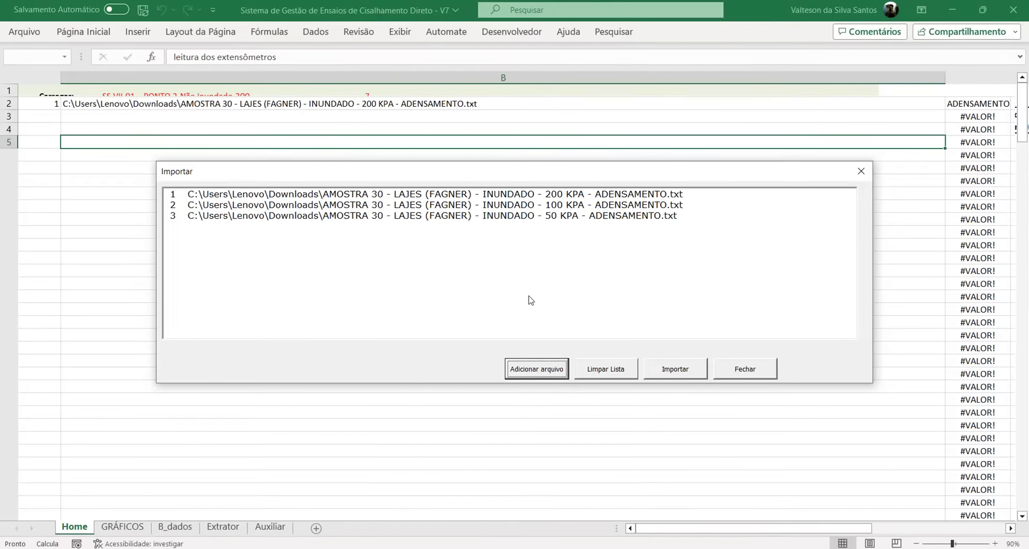
Import the three listed ADENSAMENTO files and check the new records in rows 71 and 72 of the B_dados sheet.
{"action": "key", "text": "Tab"}
{"action": "key", "text": "Tab"}
{"action": "key", "text": "space"}
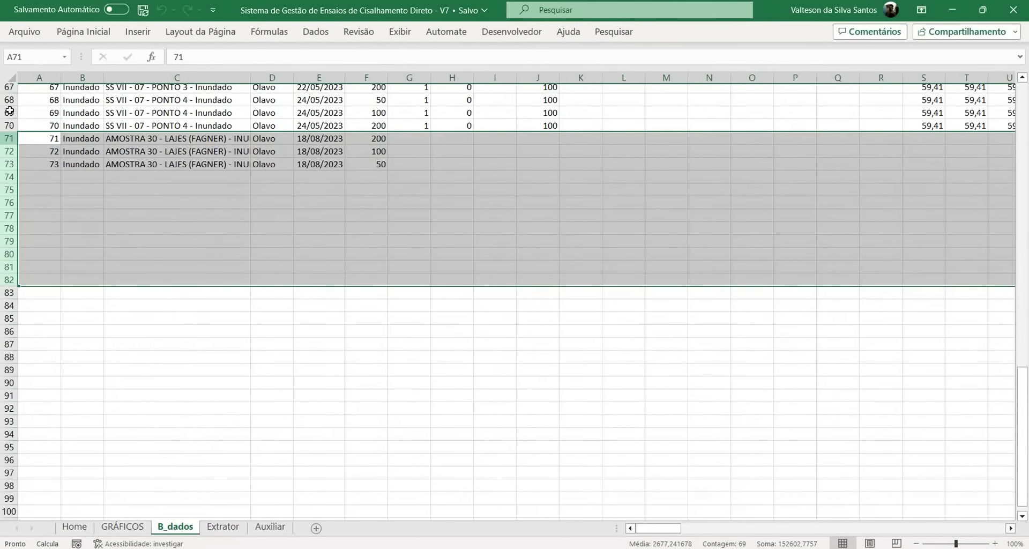
{"action": "left_click", "coordinate": [11, 138]}
{"action": "left_click", "coordinate": [9, 151]}
Examine the imported file paths on the Auxiliar sheet and the formulas that extract Tensão (kPa) and Amostra from them.
{"action": "left_click", "coordinate": [270, 526]}
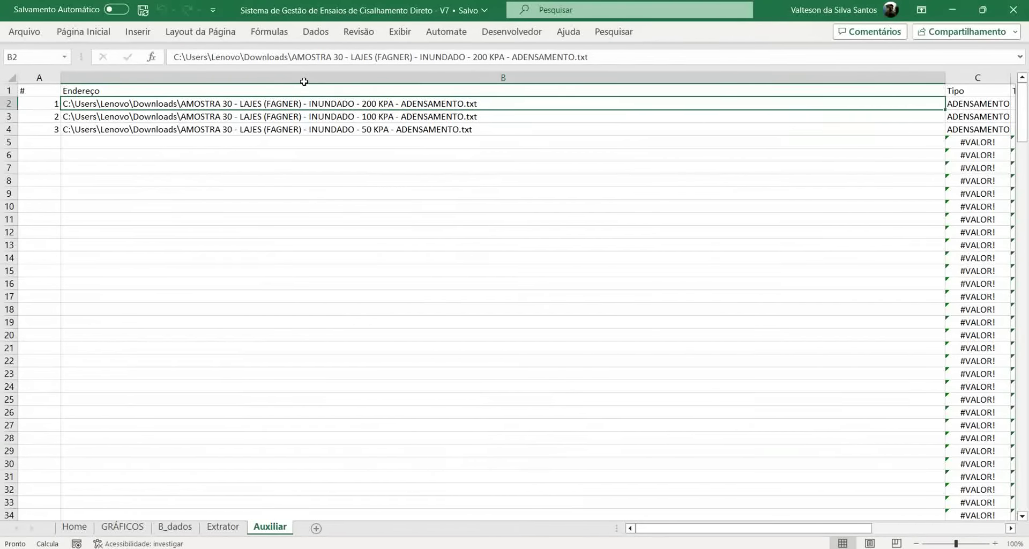
{"action": "key", "text": "Right"}
{"action": "key", "text": "Right"}
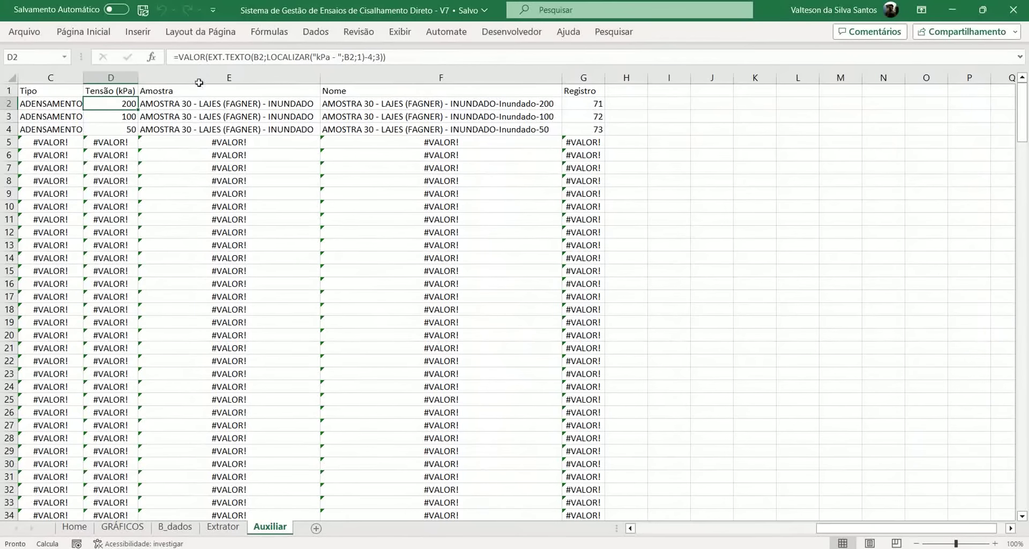
{"action": "key", "text": "Right"}
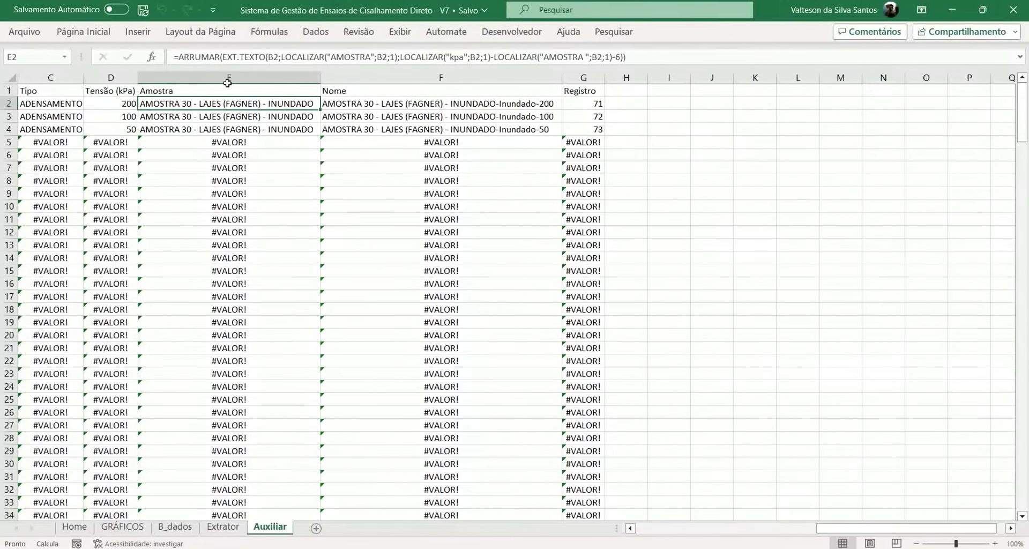
{"action": "key", "text": "Left"}
{"action": "key", "text": "Left"}
{"action": "key", "text": "Left"}
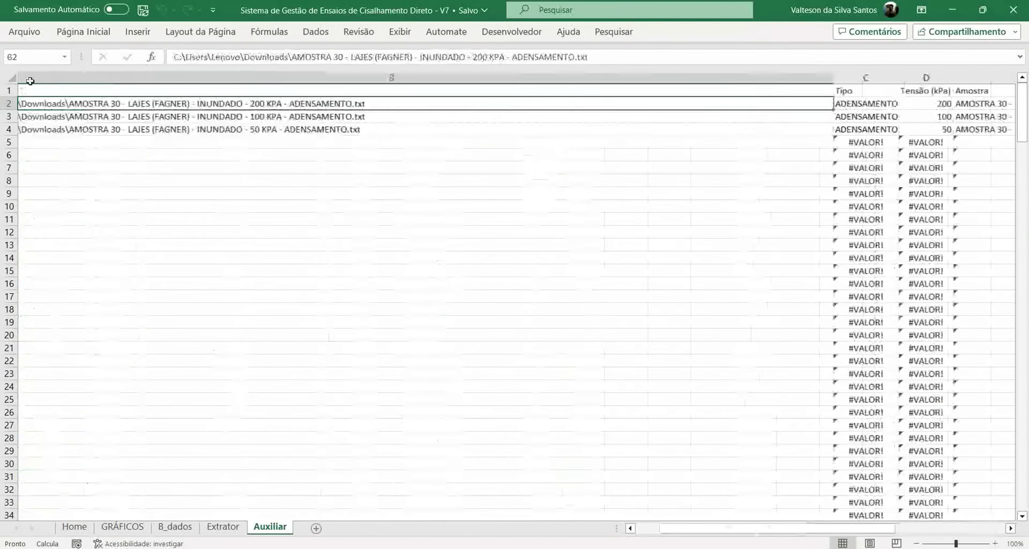
Examine the Tipo formula and the Tensão (kPa) column on the Auxiliar sheet against the Endereço entries.
{"action": "key", "text": "Right"}
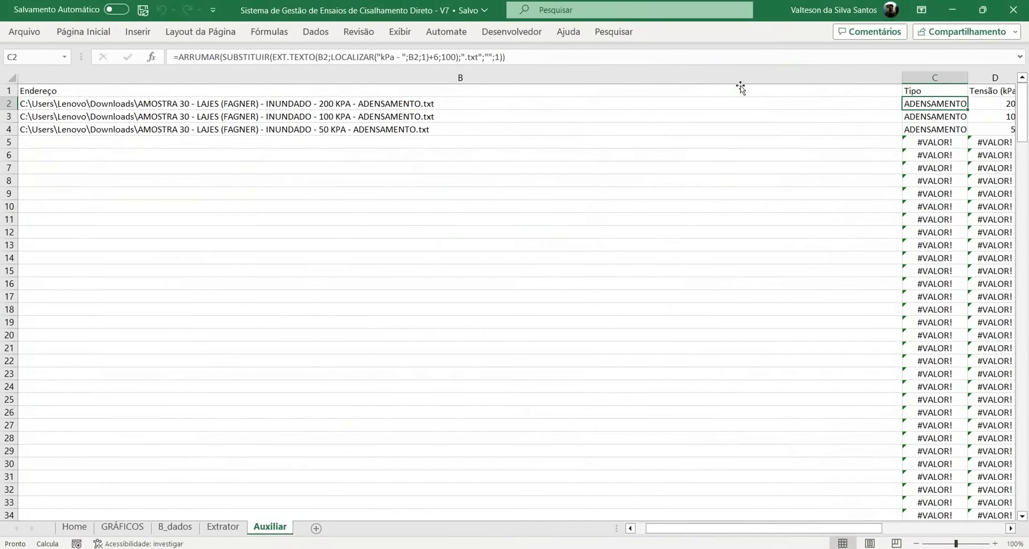
{"action": "key", "text": "Right"}
{"action": "left_click", "coordinate": [111, 78]}
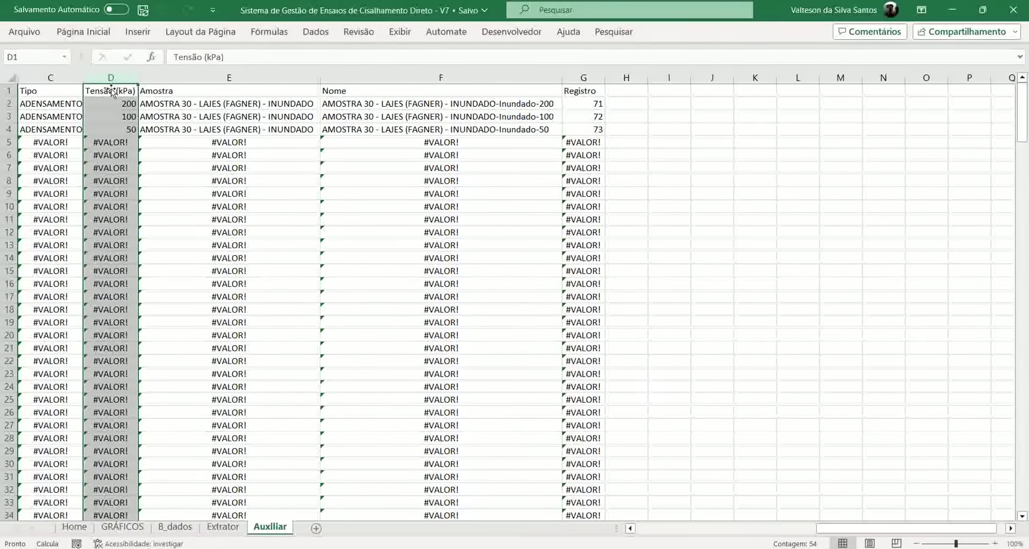
{"action": "key", "text": "Left"}
{"action": "key", "text": "Left"}
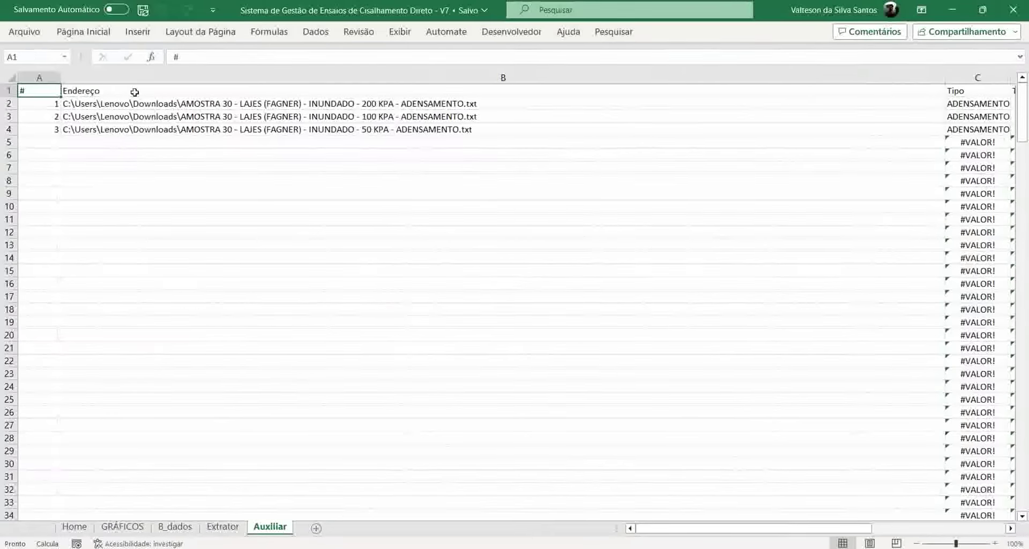